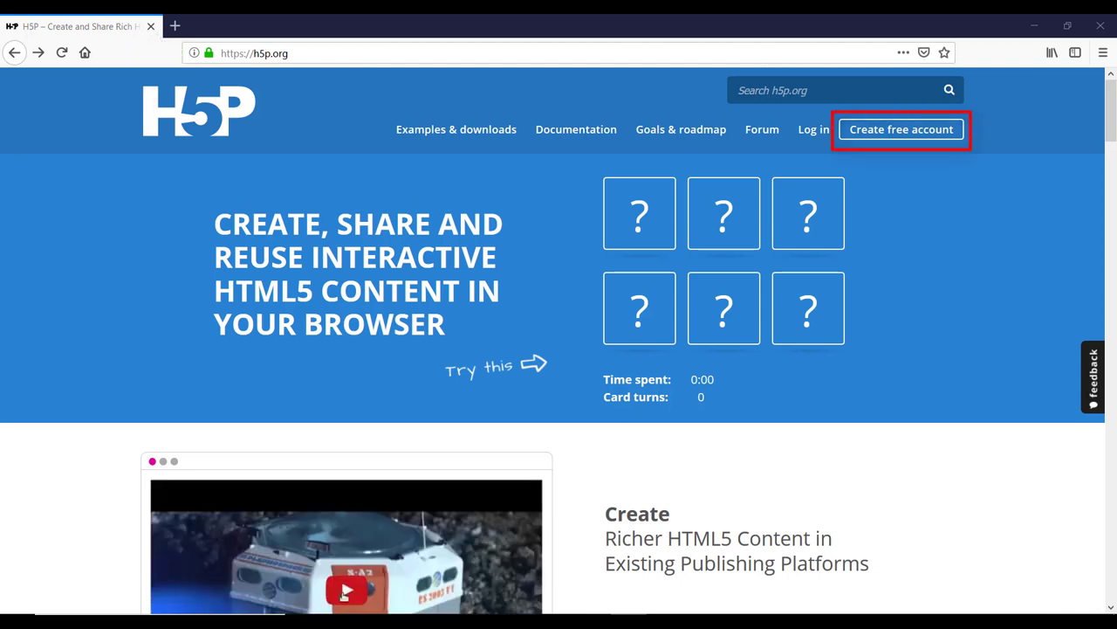
{"action": "left_click", "coordinate": [345, 592]}
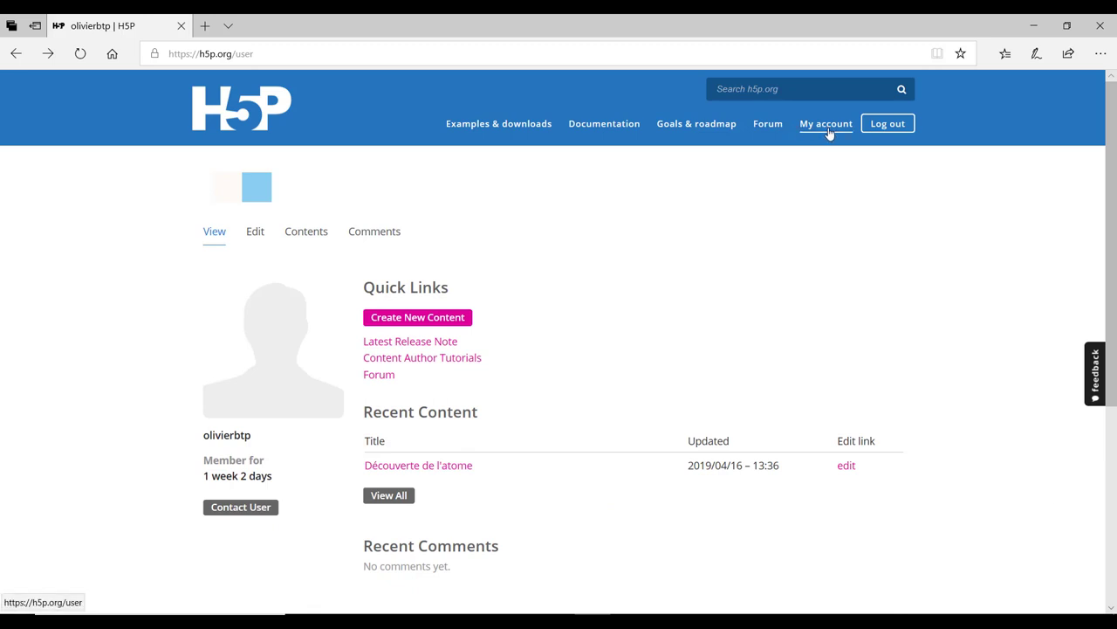
Create new Interactive Video content and title it "Découverte de l'atome"
{"action": "left_click", "coordinate": [414, 319]}
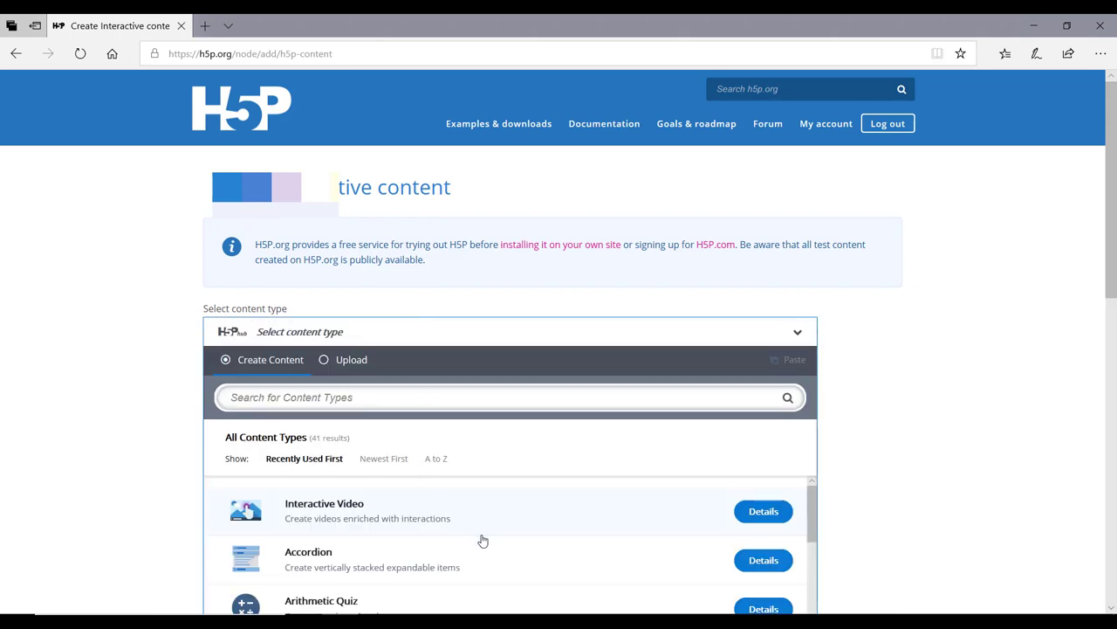
{"action": "left_click", "coordinate": [320, 514]}
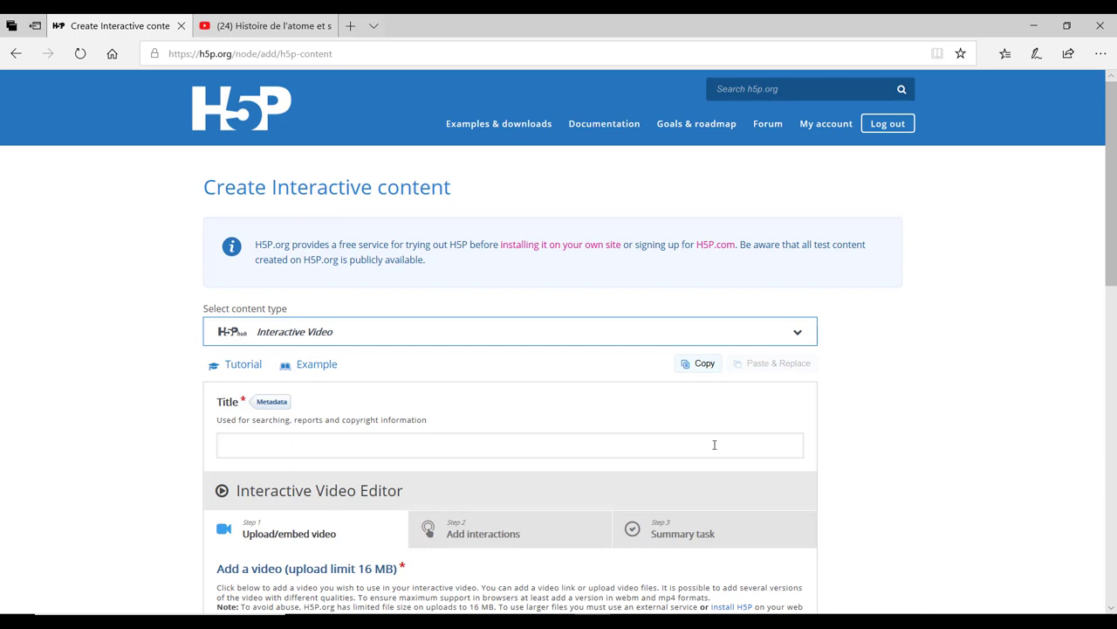
{"action": "left_click", "coordinate": [283, 437]}
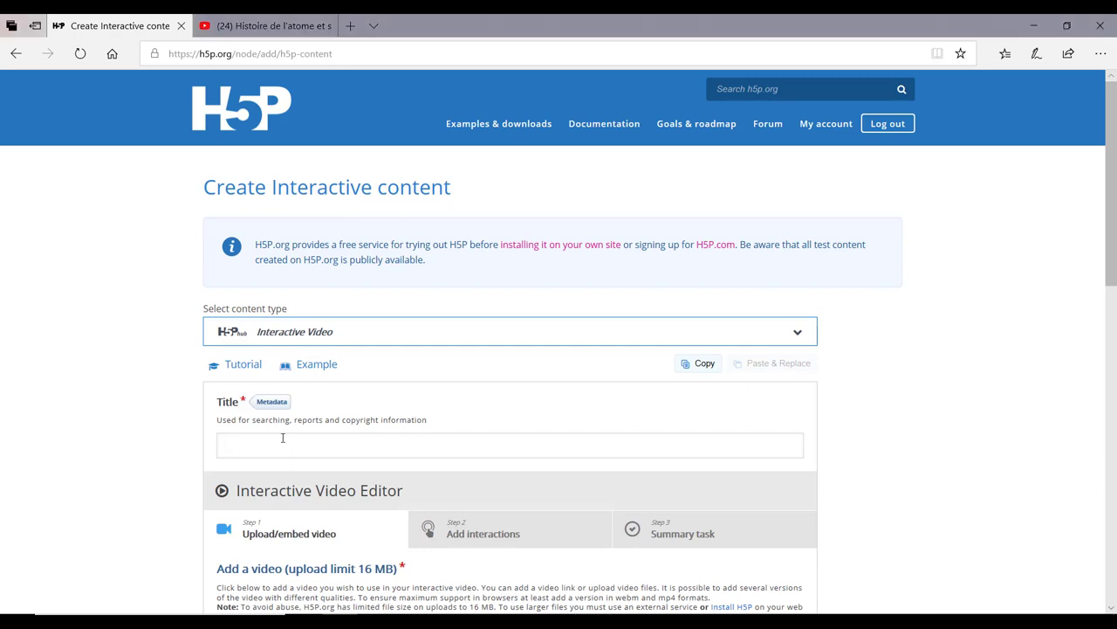
{"action": "type", "text": "Découverte de l'atome"}
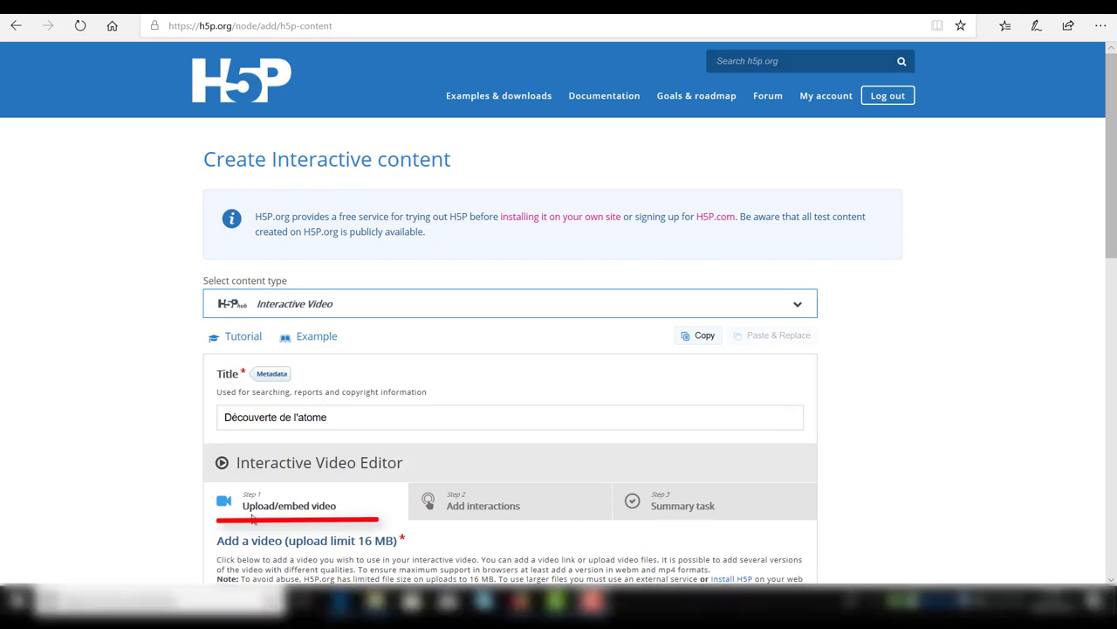
{"action": "scroll", "coordinate": [253, 515], "scroll_direction": "down", "scroll_amount": 2}
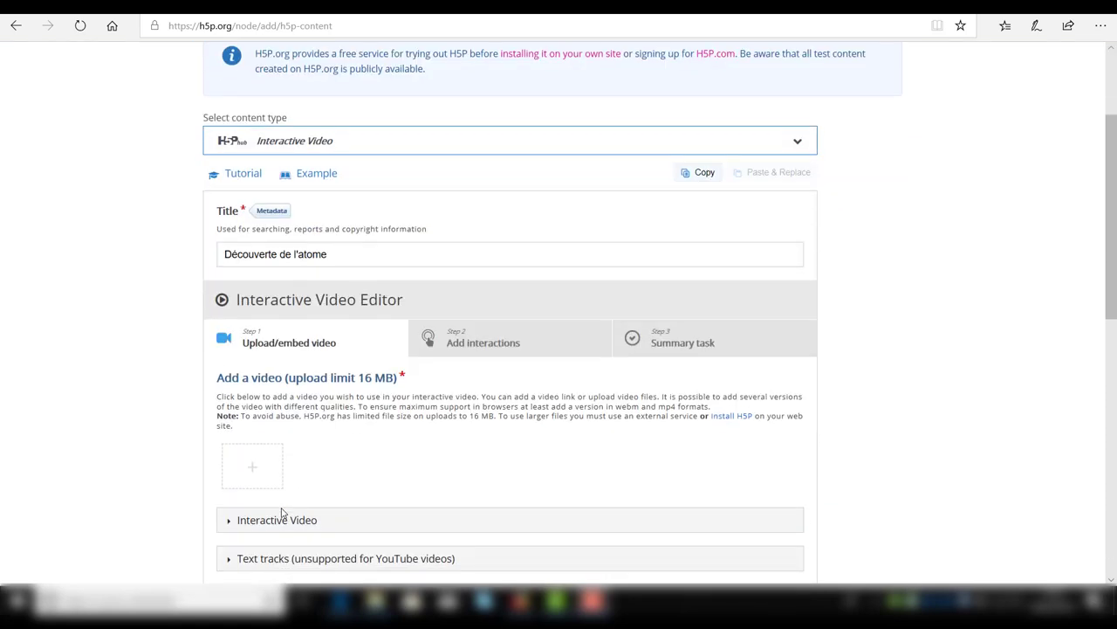
{"action": "left_click", "coordinate": [254, 473]}
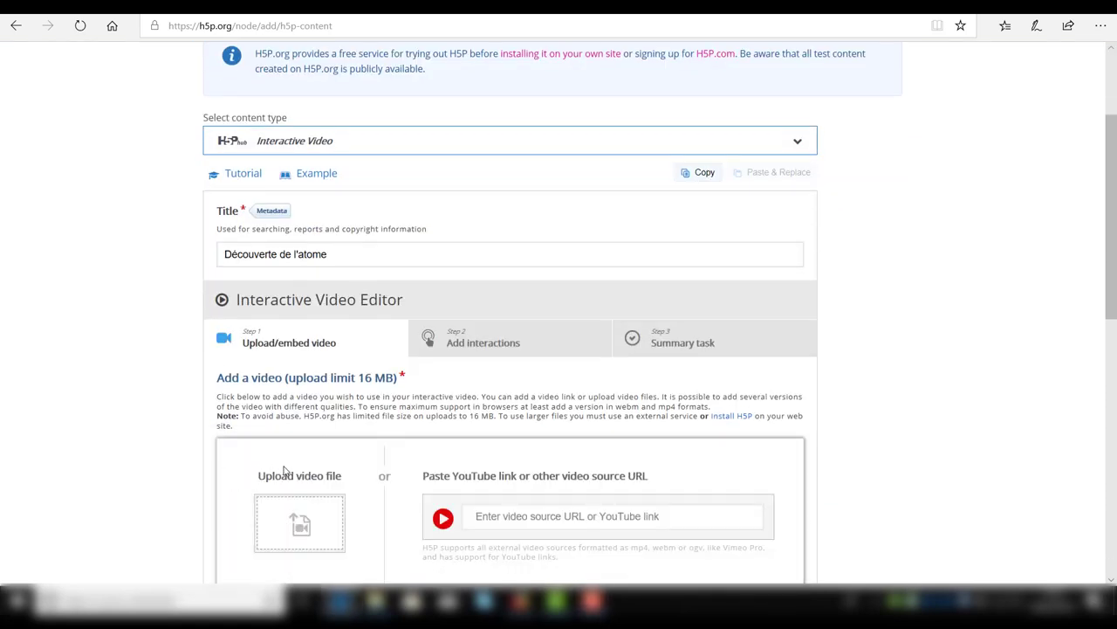
{"action": "left_click", "coordinate": [483, 516]}
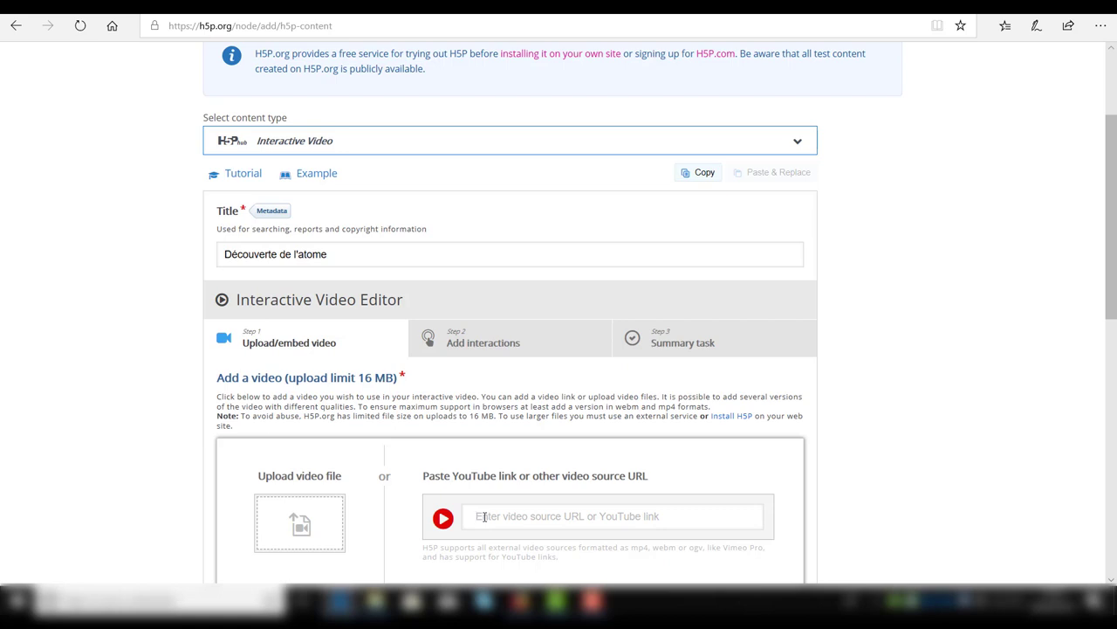
{"action": "type", "text": "https://www.youtube.com/watch?v=GFswMotPhIY"}
{"action": "scroll", "coordinate": [571, 506], "scroll_direction": "down", "scroll_amount": 2}
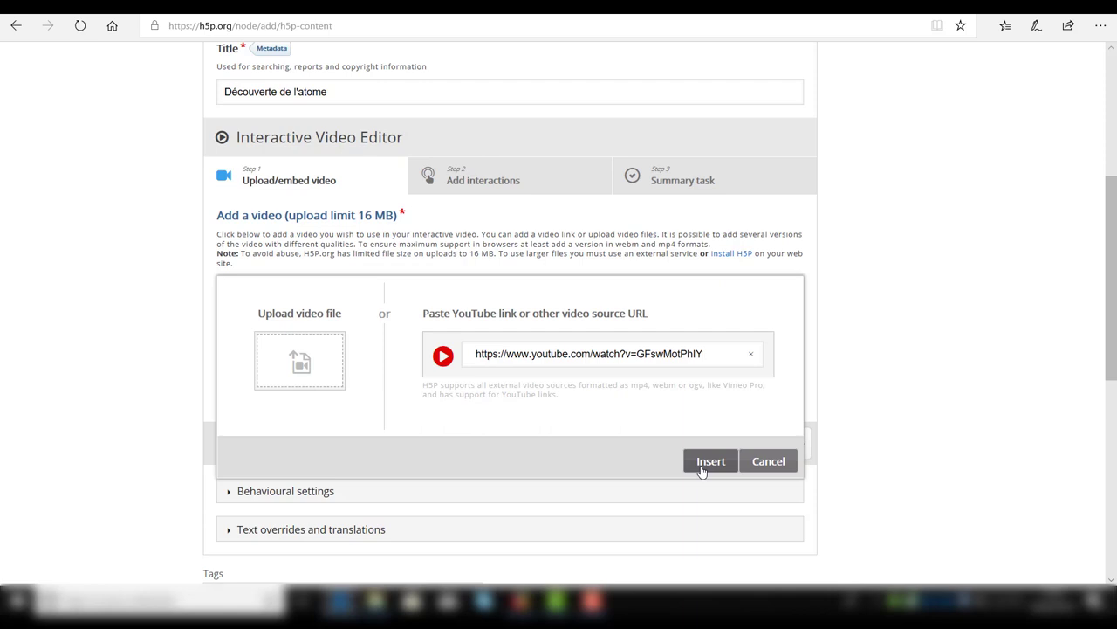
{"action": "left_click", "coordinate": [703, 463]}
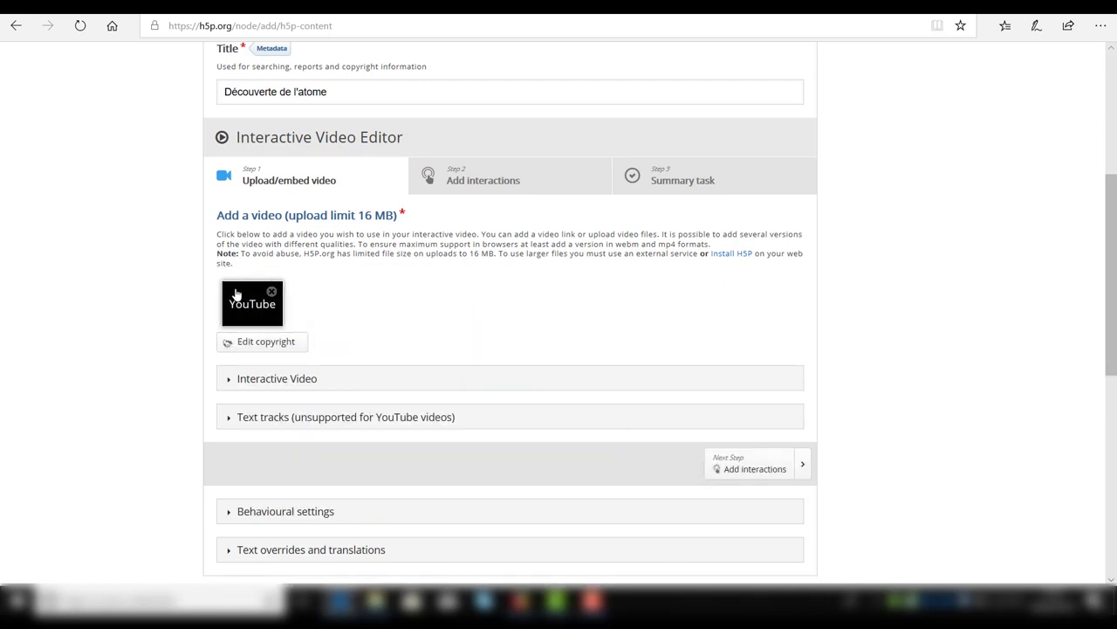
Go to adding interactions and place a Single Choice Set at 0:42 of the video
{"action": "scroll", "coordinate": [1065, 446], "scroll_direction": "up", "scroll_amount": 1}
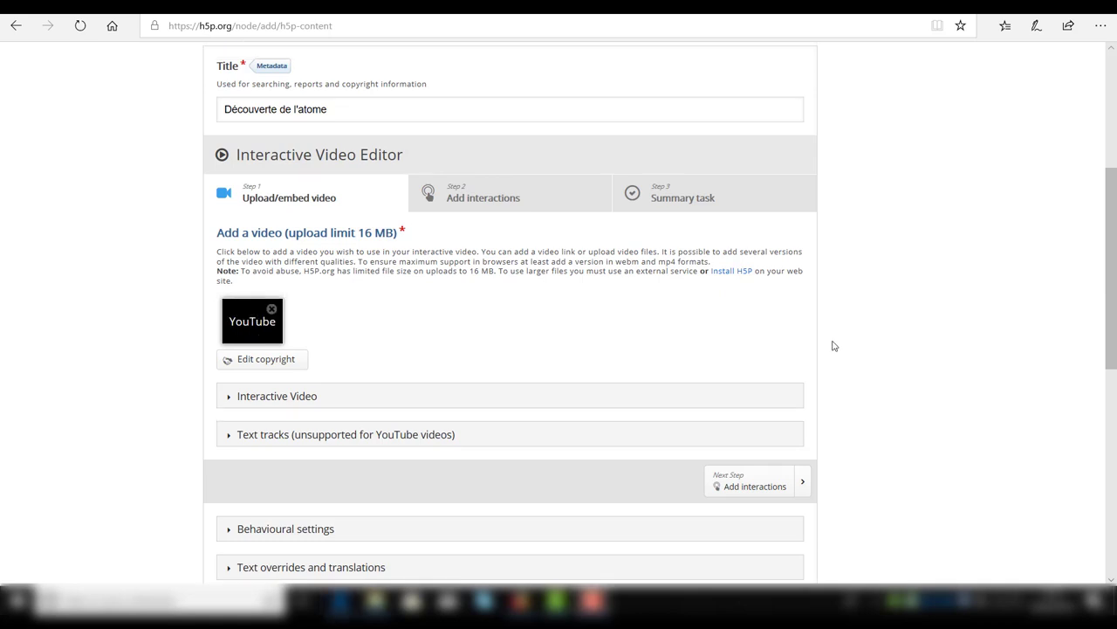
{"action": "left_click", "coordinate": [463, 202]}
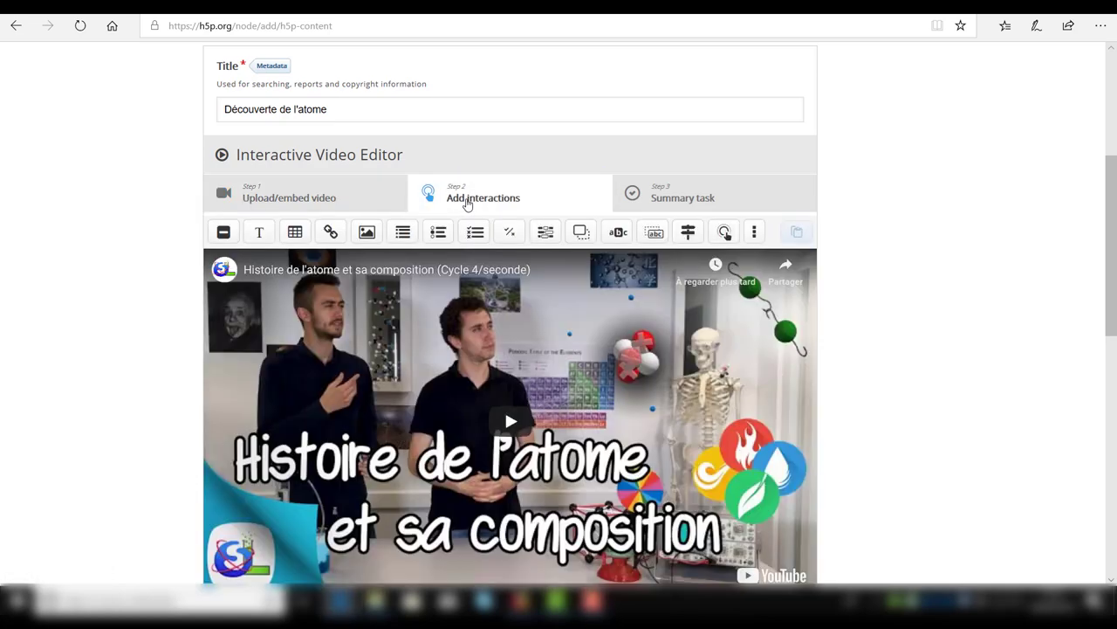
{"action": "scroll", "coordinate": [369, 578], "scroll_direction": "down", "scroll_amount": 1}
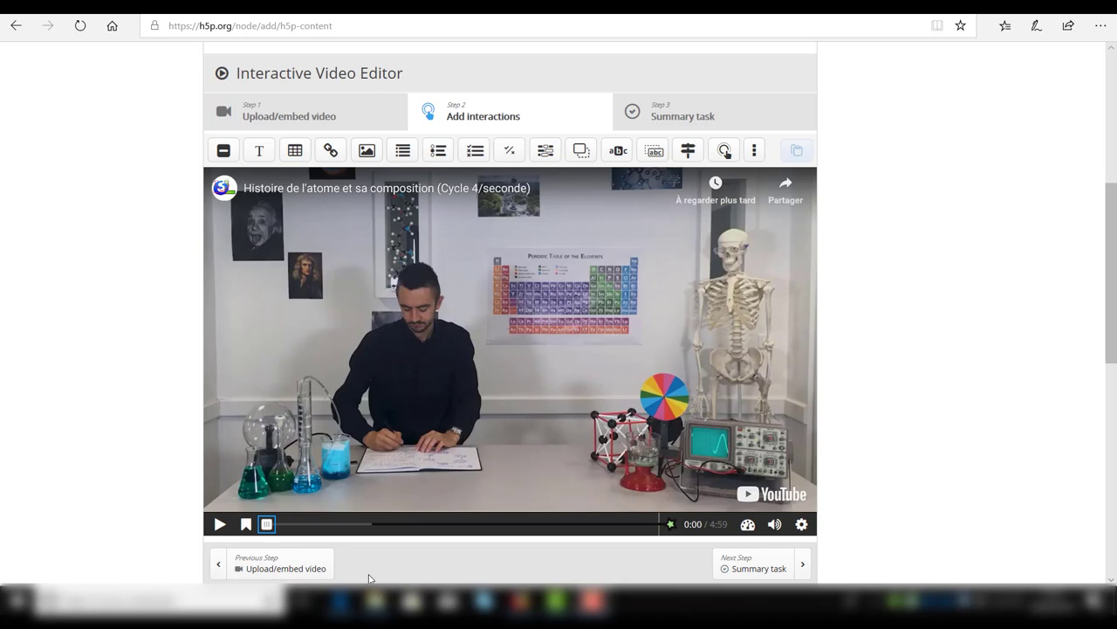
{"action": "left_click_drag", "start_coordinate": [267, 524], "coordinate": [323, 524]}
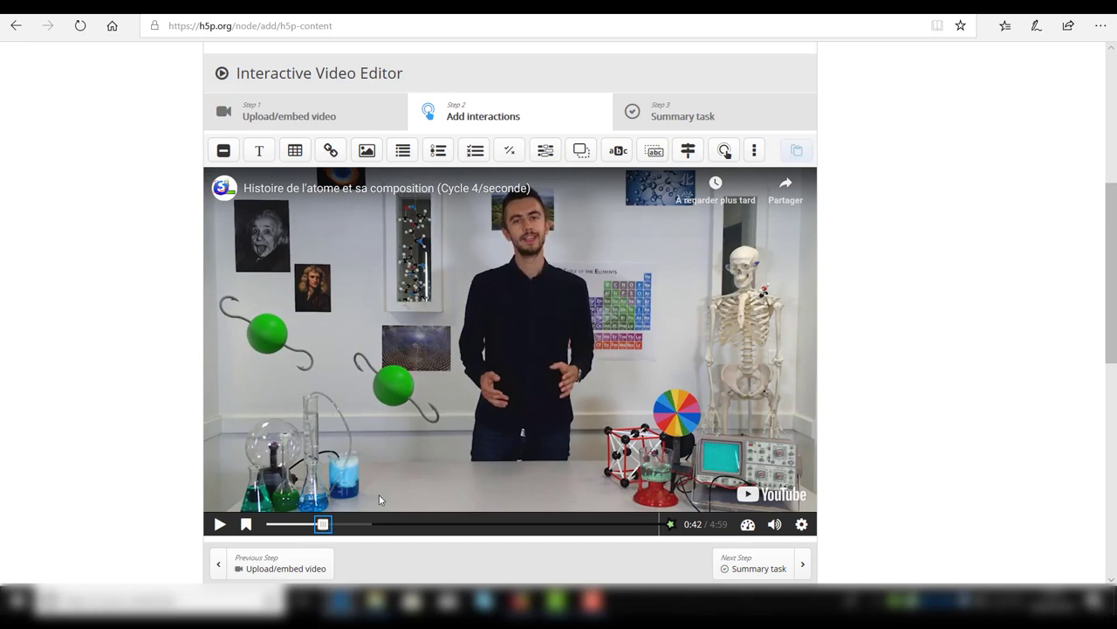
{"action": "left_click", "coordinate": [437, 155]}
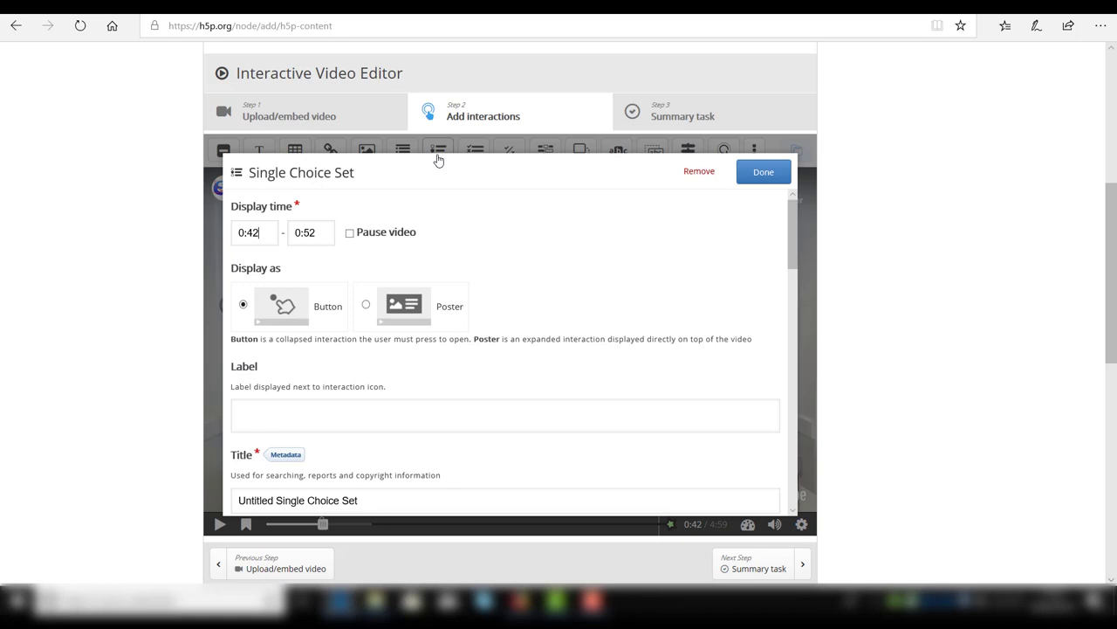
Make the interaction pause the video, label it "Qu'ai je retenu ?" and title it "L'atome"
{"action": "left_click", "coordinate": [397, 232]}
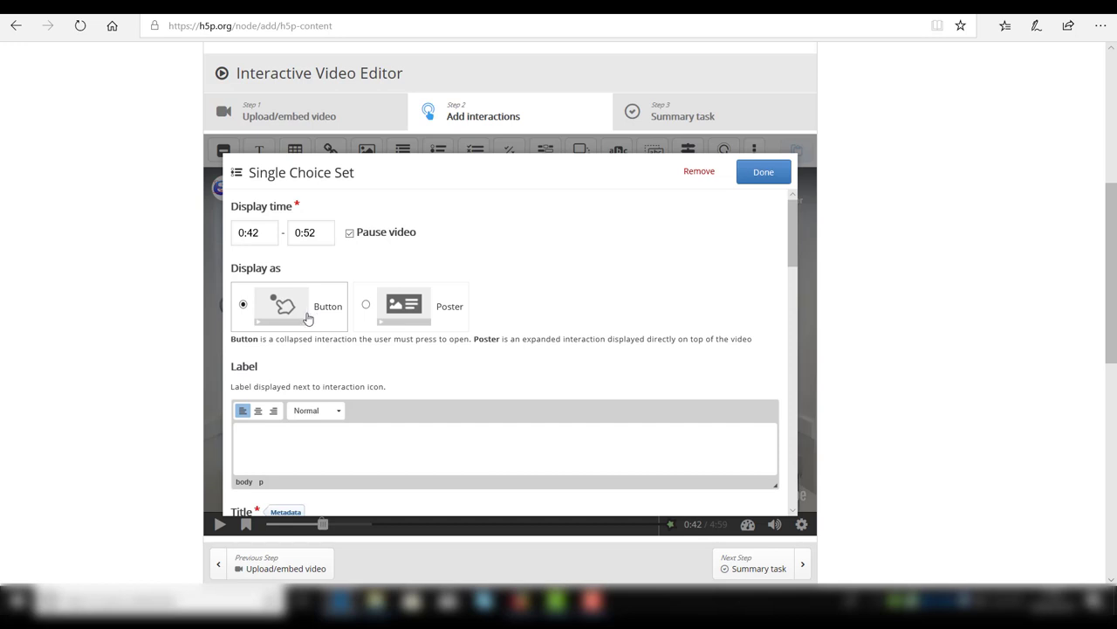
{"action": "left_click", "coordinate": [260, 447]}
{"action": "type", "text": "Qu'ai je retenu ?"}
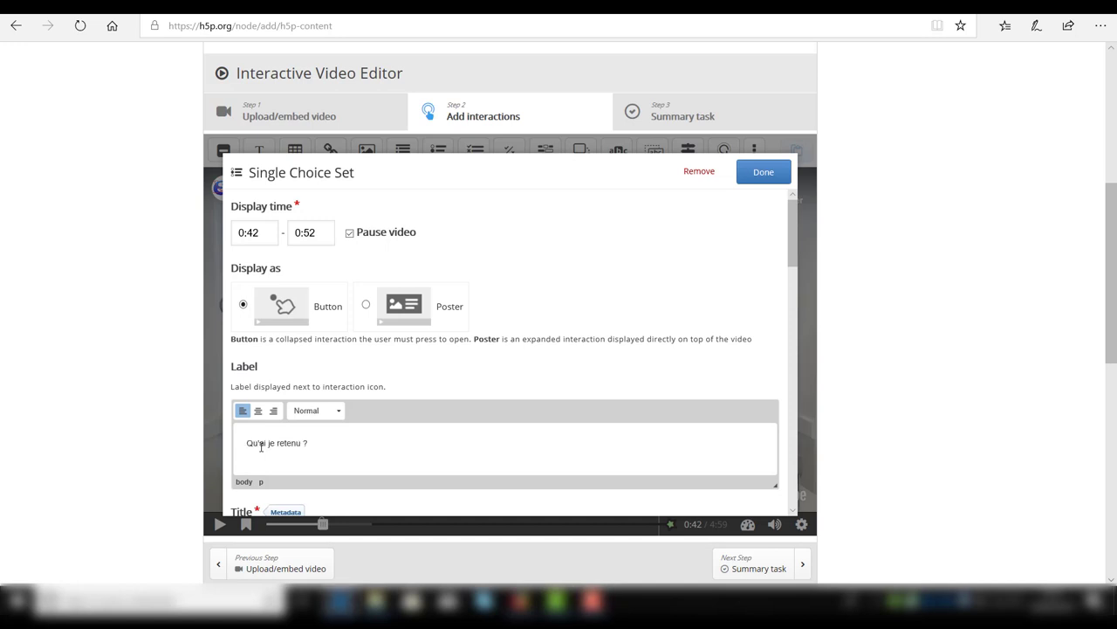
{"action": "key", "text": "Tab"}
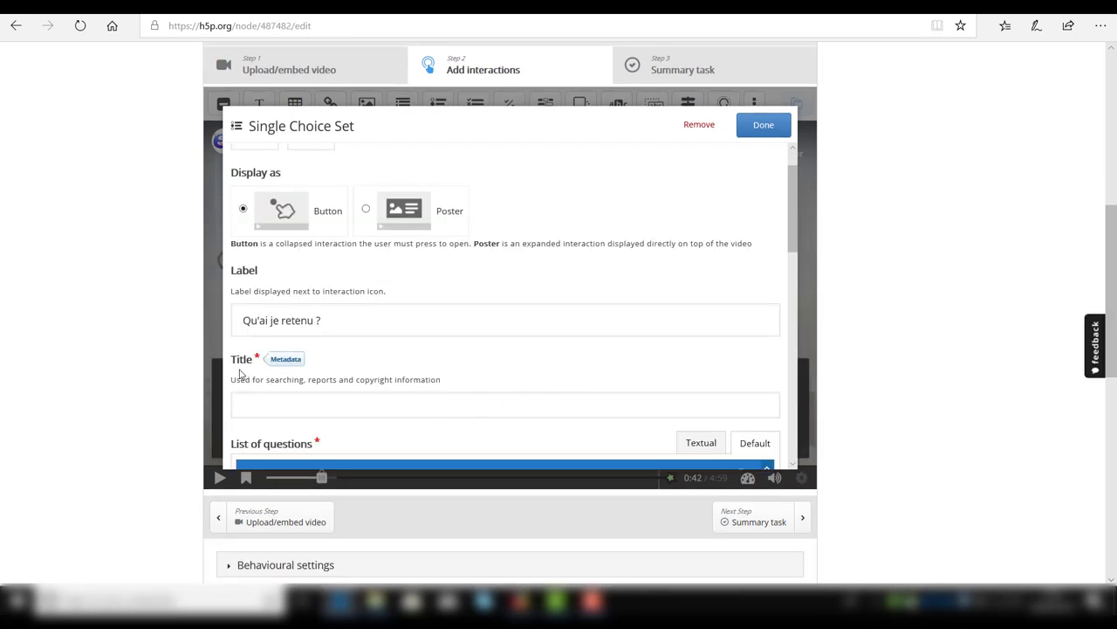
{"action": "type", "text": "L'atome"}
Enter "Que signigfie l'atome ?" as the question text of the Single Choice Set
{"action": "scroll", "coordinate": [315, 409], "scroll_direction": "down", "scroll_amount": 2}
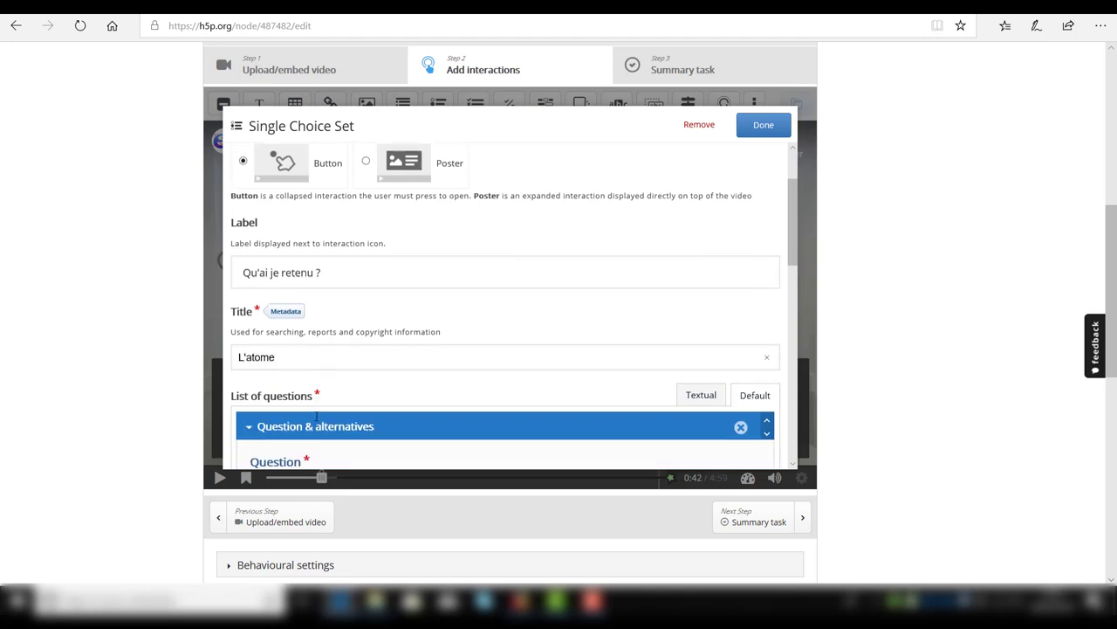
{"action": "scroll", "coordinate": [315, 417], "scroll_direction": "down", "scroll_amount": 2}
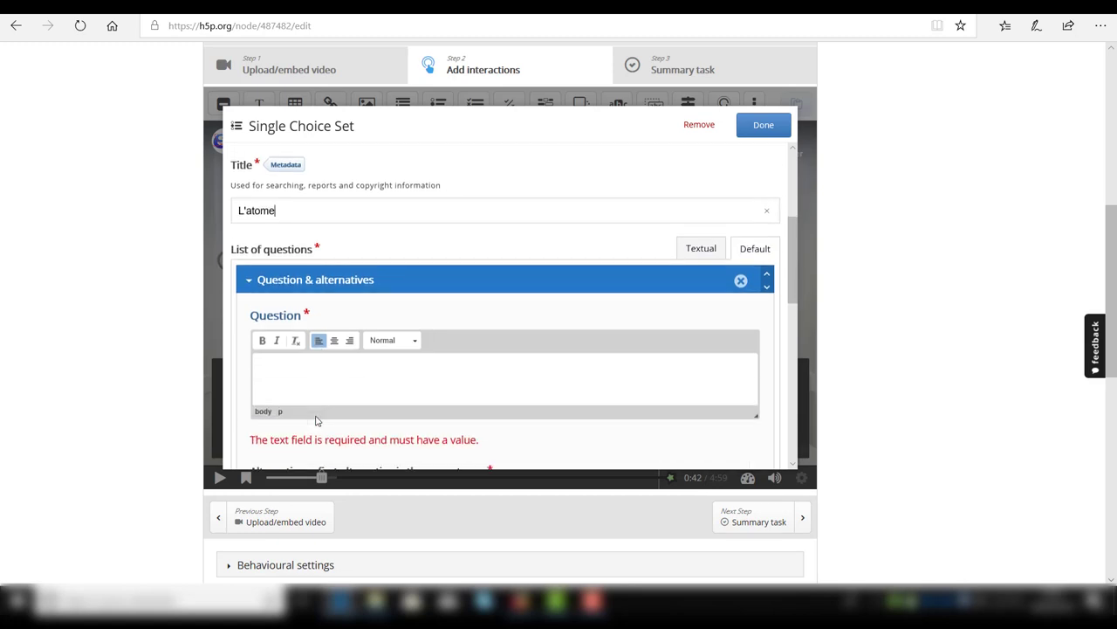
{"action": "left_click", "coordinate": [292, 373]}
{"action": "type", "text": "Que signigfie l'atome ?"}
{"action": "left_click", "coordinate": [531, 416]}
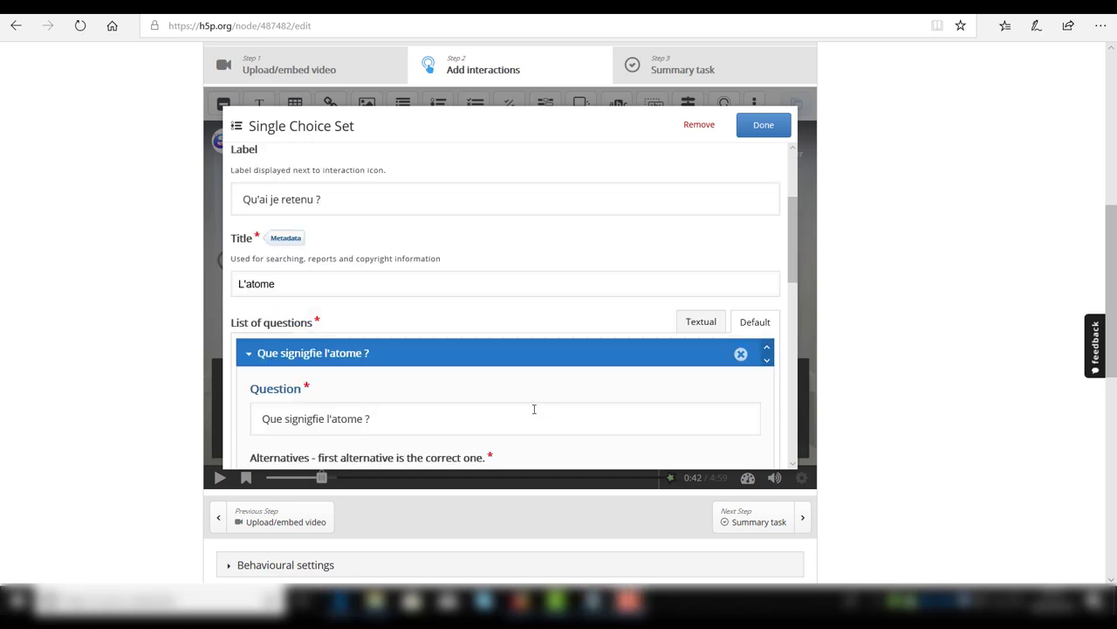
Enter "Le mot Atome vient du grec "ATOMOS", qui signifie indivisible, insécable" as the first, correct alternative
{"action": "scroll", "coordinate": [529, 386], "scroll_direction": "down", "scroll_amount": 1}
{"action": "scroll", "coordinate": [529, 386], "scroll_direction": "down", "scroll_amount": 1}
{"action": "left_click", "coordinate": [497, 411]}
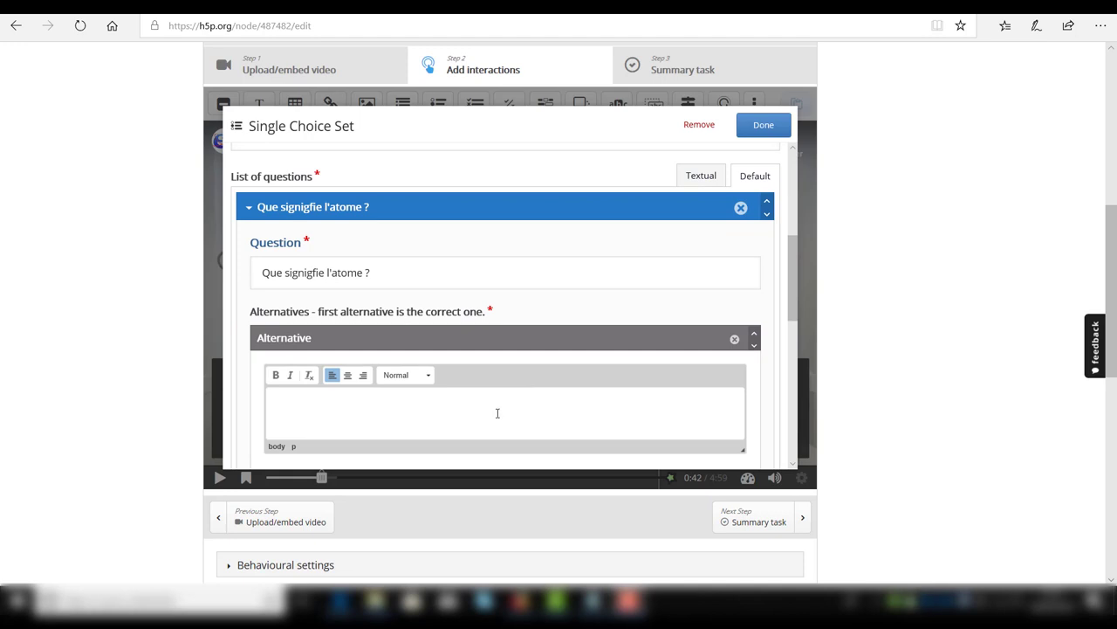
{"action": "type", "text": "Le mot Atome vient du grec \"ATOMOS\", qui signifie indivisible, insécable"}
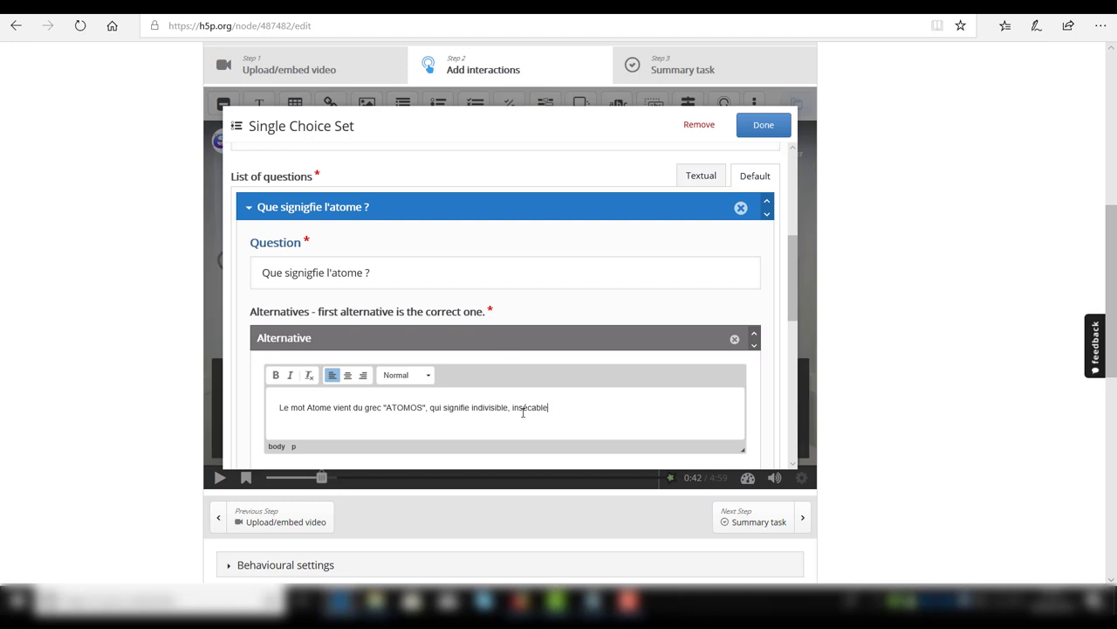
{"action": "scroll", "coordinate": [523, 412], "scroll_direction": "up", "scroll_amount": 1}
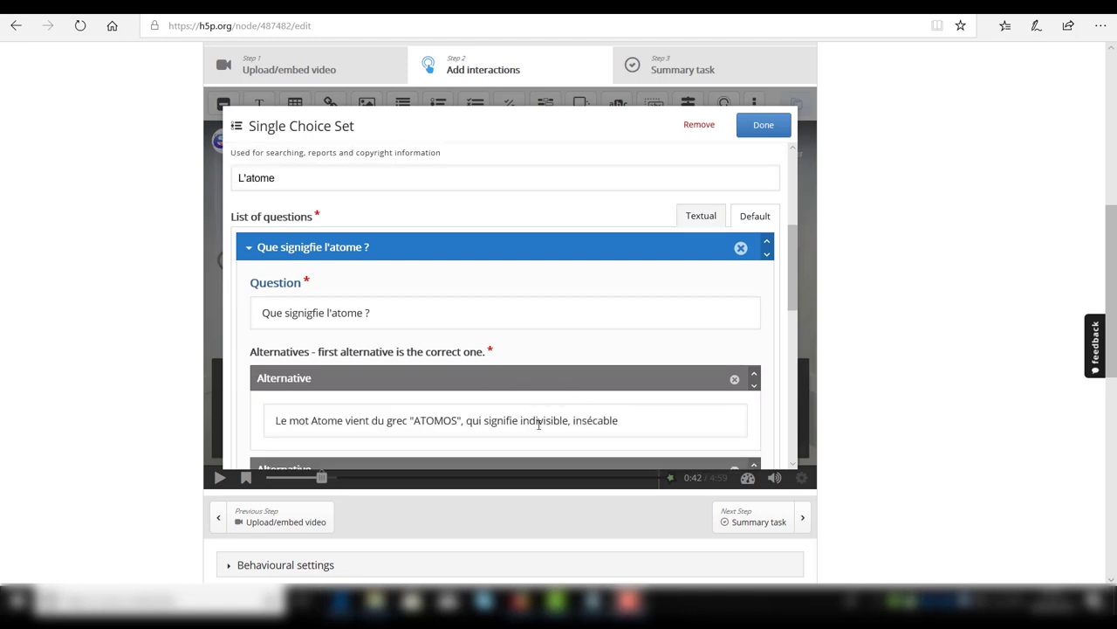
Enter "L'Atome est une marque d'aspiration centralisée" as the second alternative, without a trailing empty line
{"action": "scroll", "coordinate": [539, 424], "scroll_direction": "down", "scroll_amount": 3}
{"action": "left_click", "coordinate": [539, 424]}
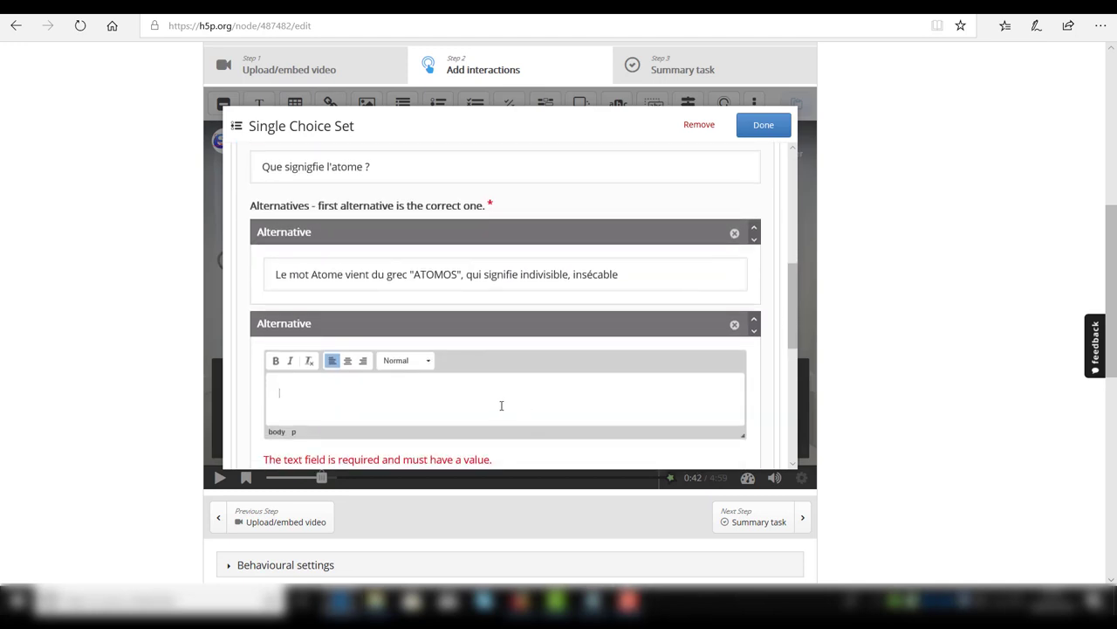
{"action": "type", "text": "L'Atome est une marque d'aspiration centralisée"}
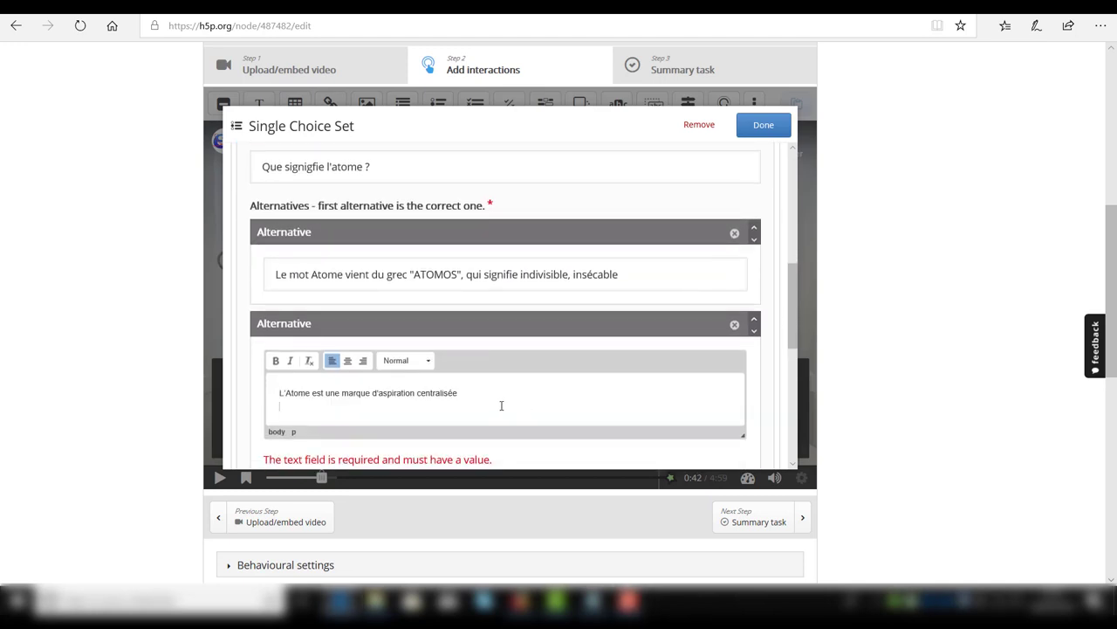
{"action": "key", "text": "BackSpace"}
{"action": "scroll", "coordinate": [503, 402], "scroll_direction": "down", "scroll_amount": 3}
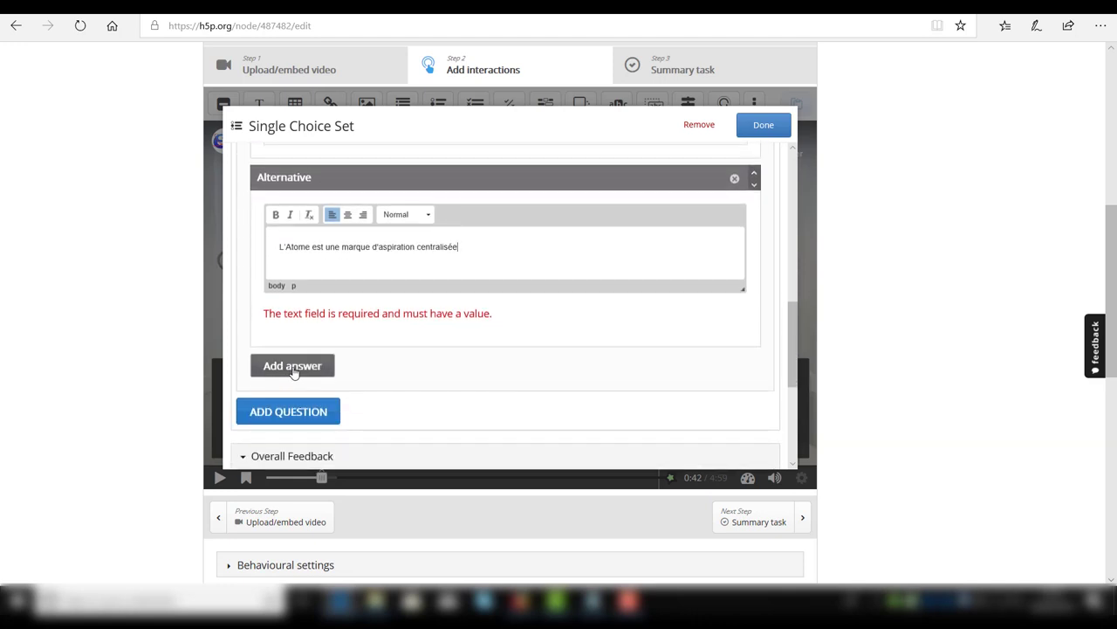
Add a third answer and fill it with "L'Atome est l'un des composants de l'électron", copied from the text notes
{"action": "left_click", "coordinate": [294, 372]}
{"action": "left_click", "coordinate": [302, 369]}
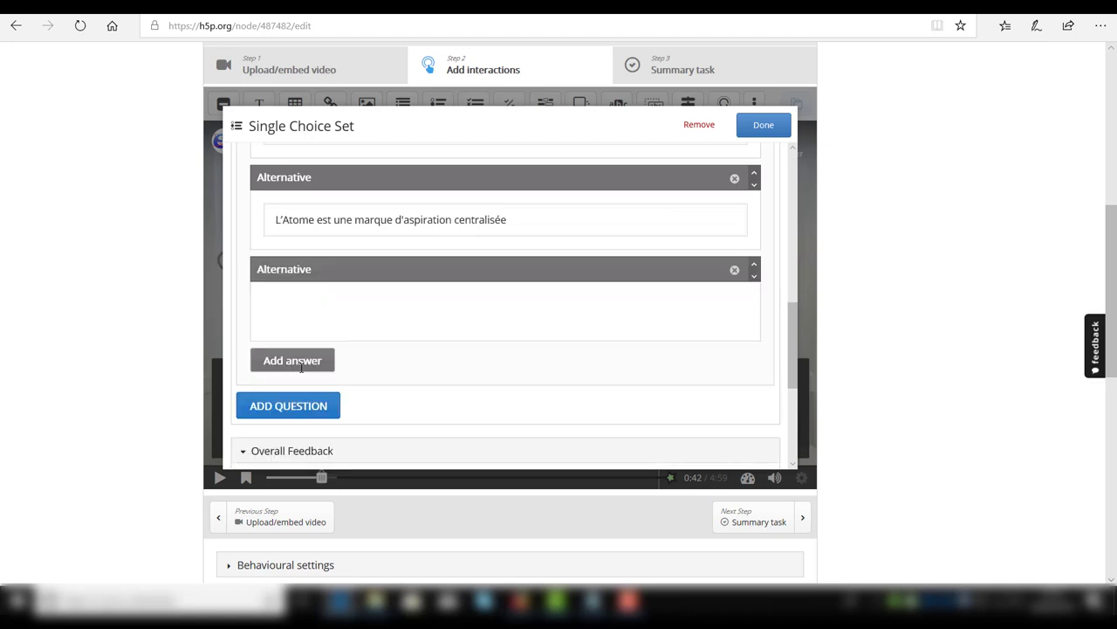
{"action": "left_click", "coordinate": [592, 600]}
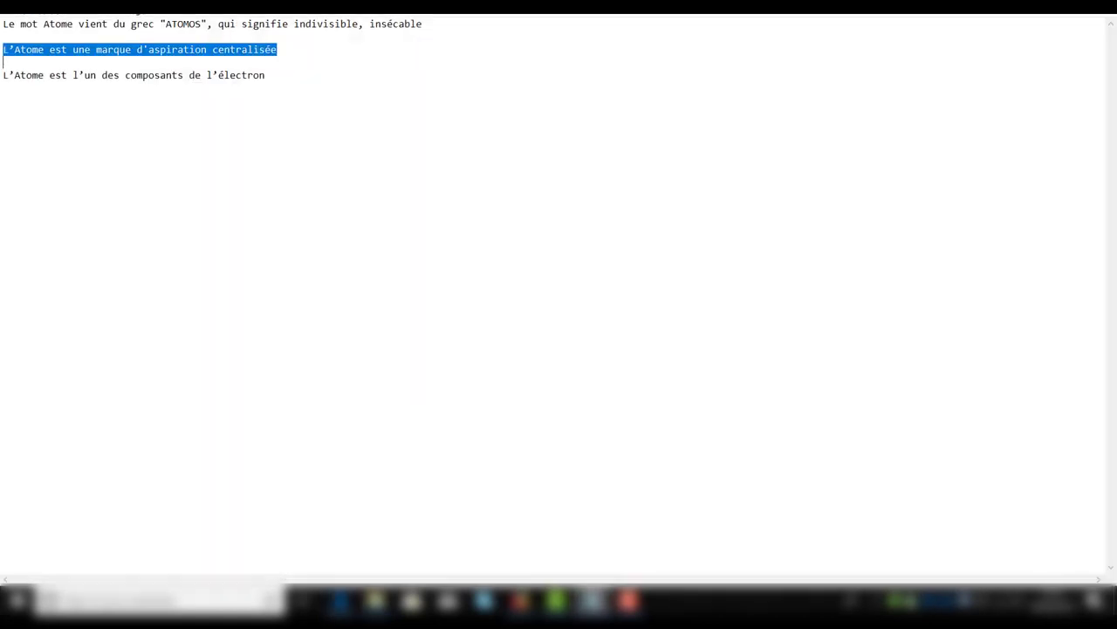
{"action": "left_click", "coordinate": [288, 134]}
{"action": "left_click_drag", "start_coordinate": [273, 77], "coordinate": [3, 77]}
{"action": "key", "text": "ctrl+c"}
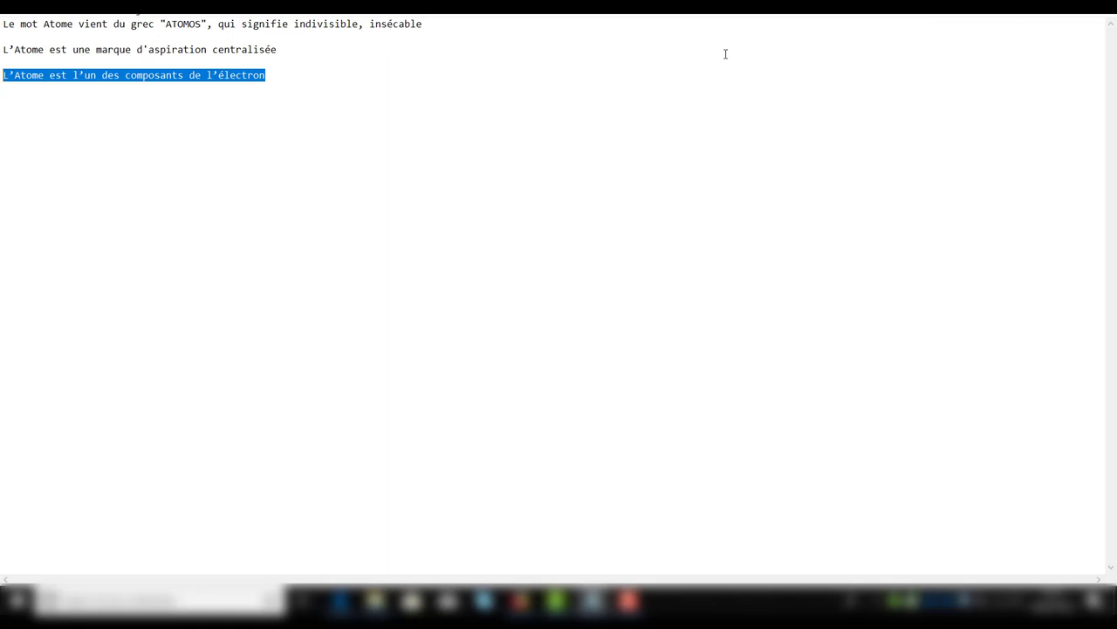
{"action": "key", "text": "alt+Tab"}
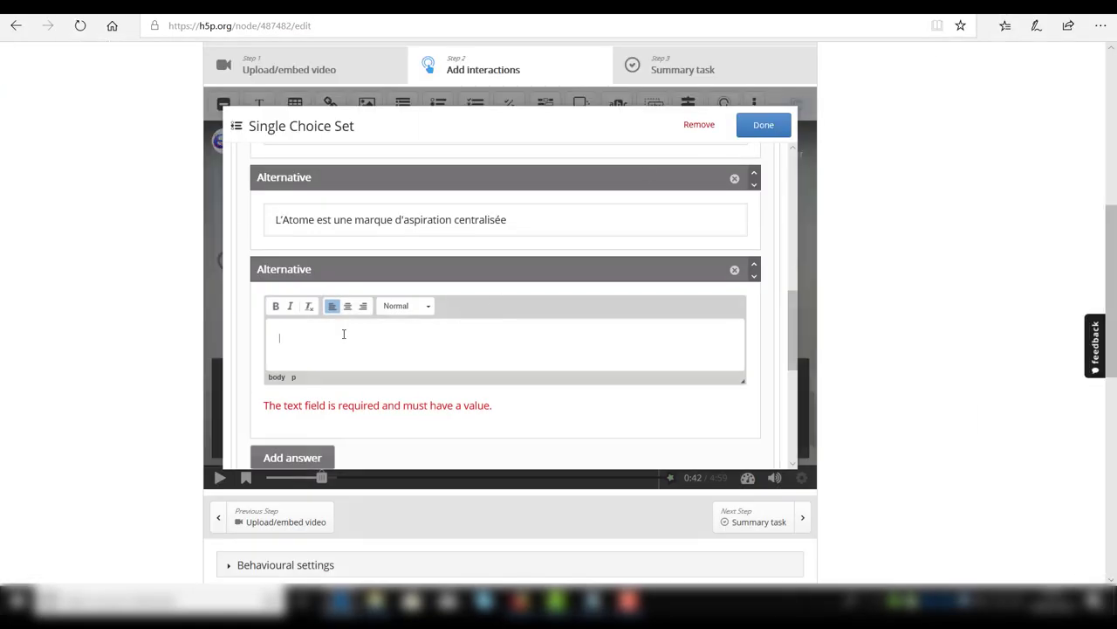
{"action": "key", "text": "ctrl+v"}
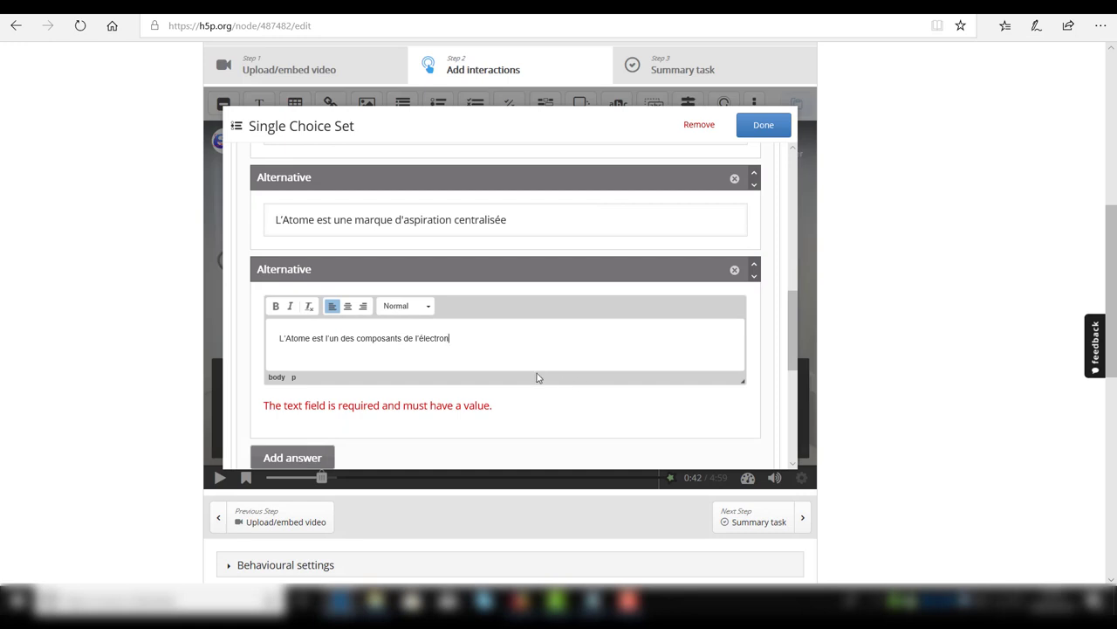
{"action": "scroll", "coordinate": [550, 377], "scroll_direction": "up", "scroll_amount": 1}
{"action": "scroll", "coordinate": [550, 378], "scroll_direction": "up", "scroll_amount": 2}
{"action": "scroll", "coordinate": [550, 378], "scroll_direction": "down", "scroll_amount": 2}
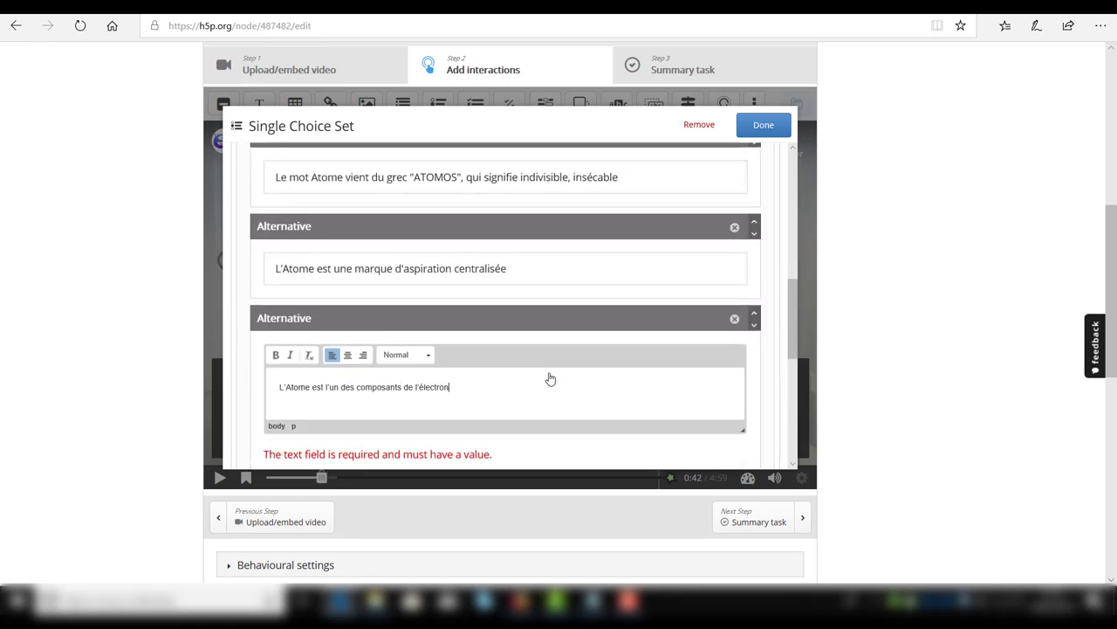
Close the finished Single Choice Set and save the interactive content
{"action": "scroll", "coordinate": [1073, 563], "scroll_direction": "up", "scroll_amount": 1}
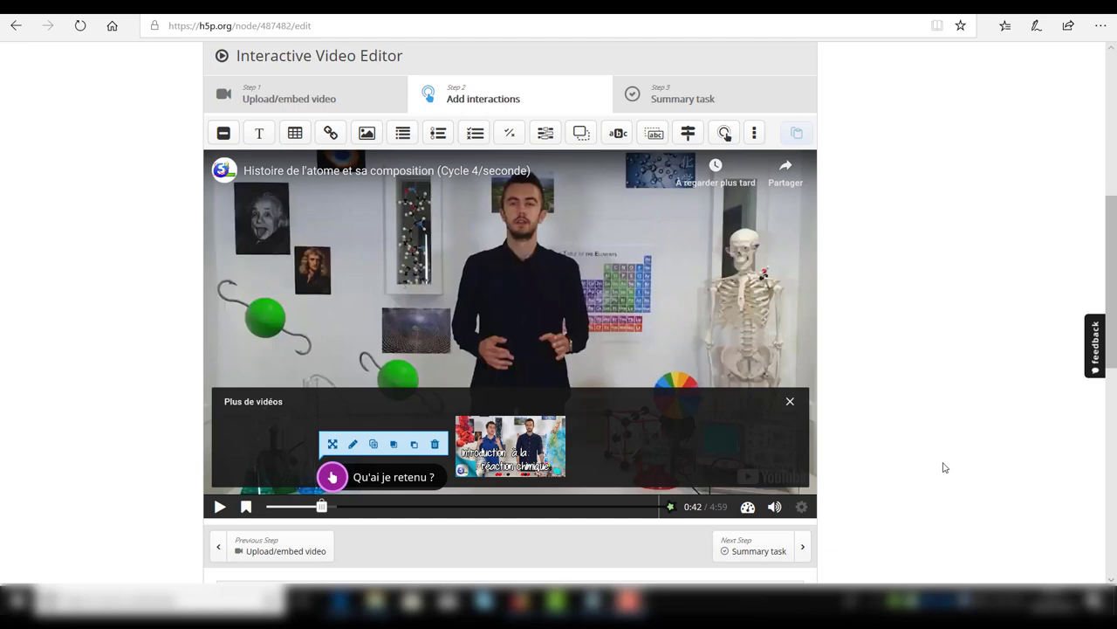
{"action": "scroll", "coordinate": [851, 471], "scroll_direction": "down", "scroll_amount": 4}
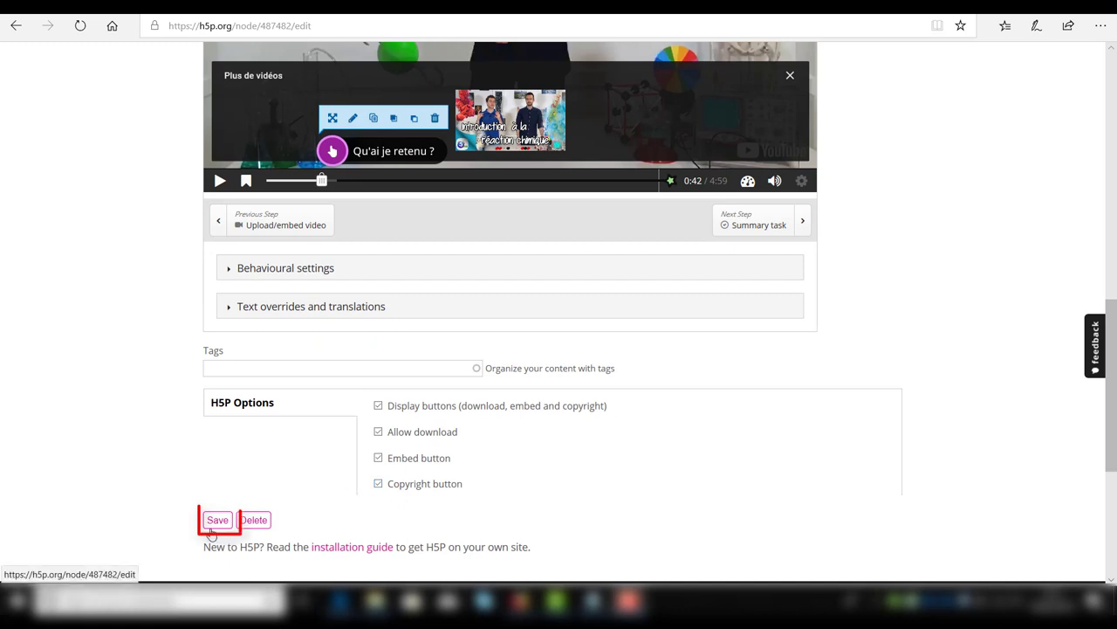
{"action": "left_click", "coordinate": [217, 521]}
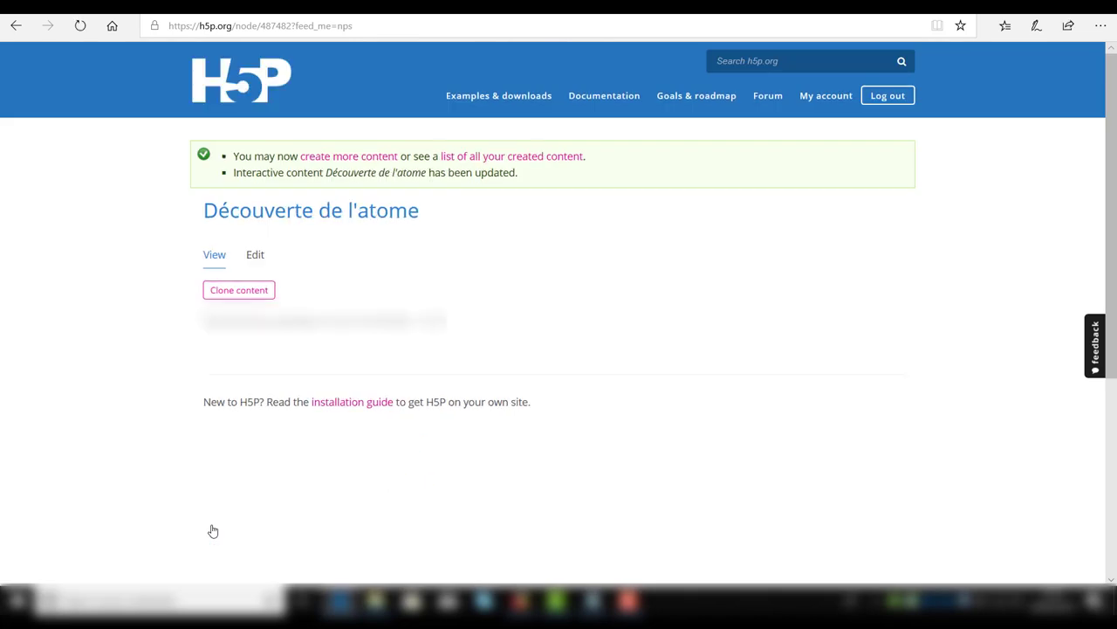
Play the saved video up to the interaction at 0:42 and open its "Qu'ai je retenu ?" question
{"action": "scroll", "coordinate": [550, 570], "scroll_direction": "down", "scroll_amount": 3}
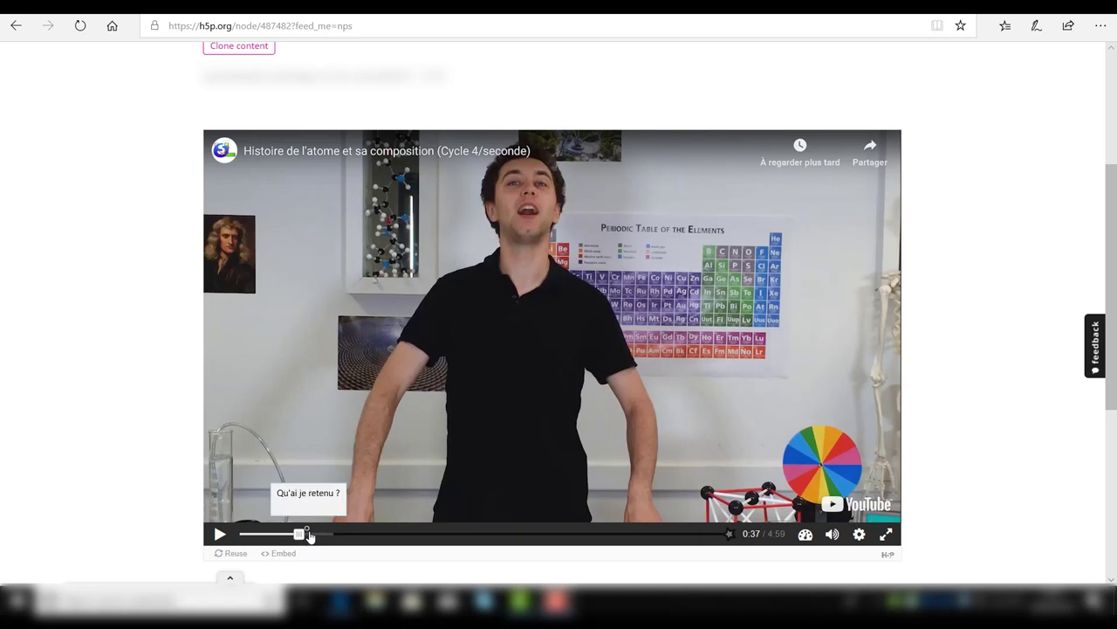
{"action": "left_click", "coordinate": [217, 534]}
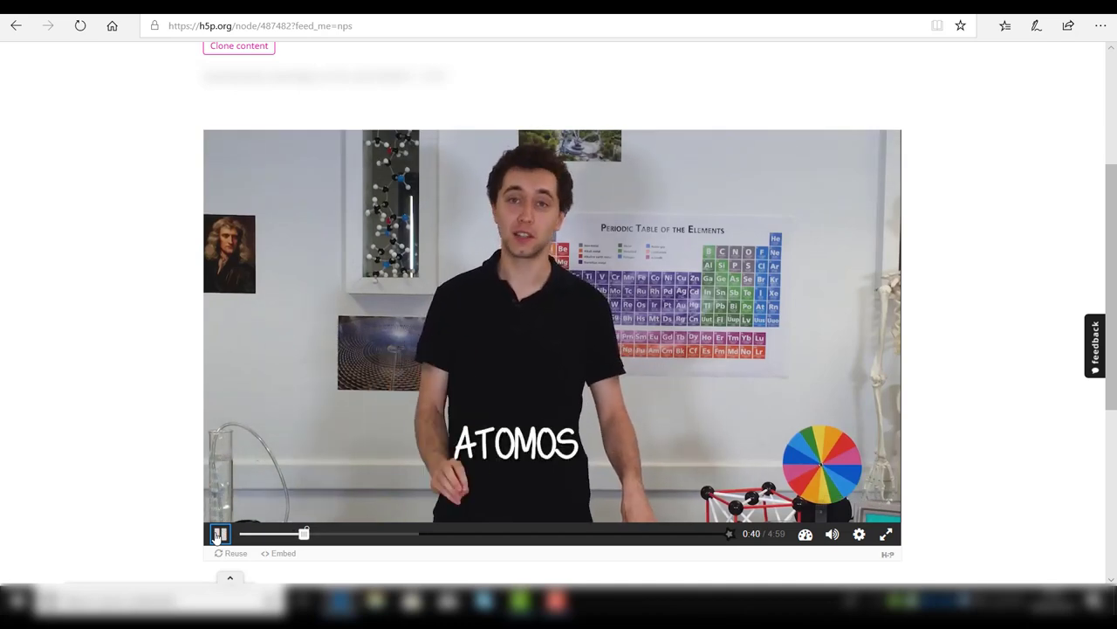
{"action": "left_click", "coordinate": [218, 535]}
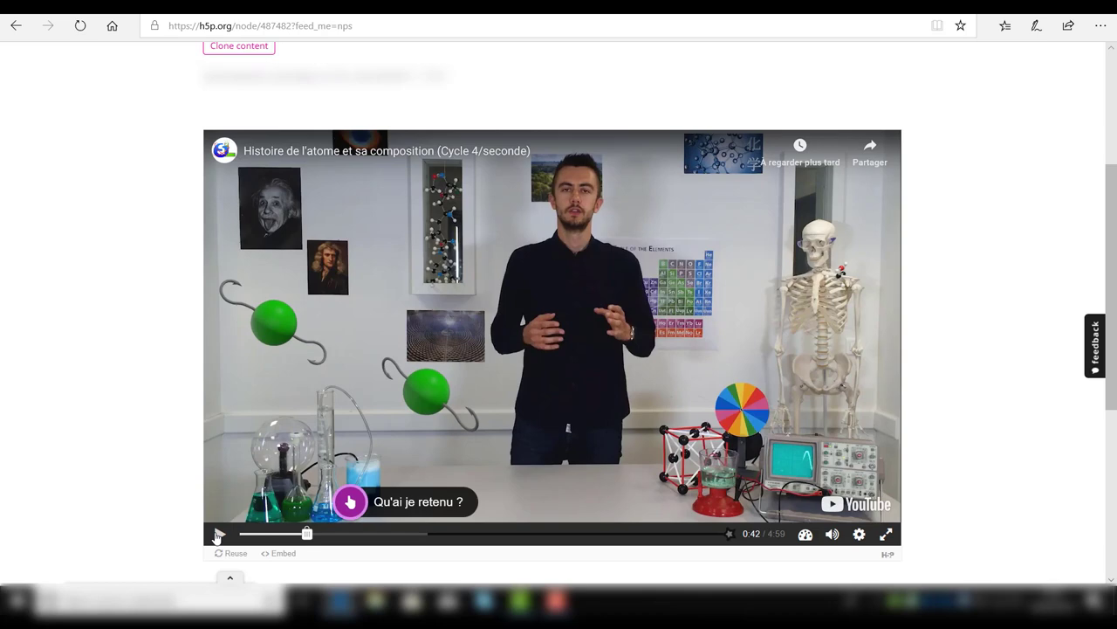
{"action": "left_click", "coordinate": [351, 503]}
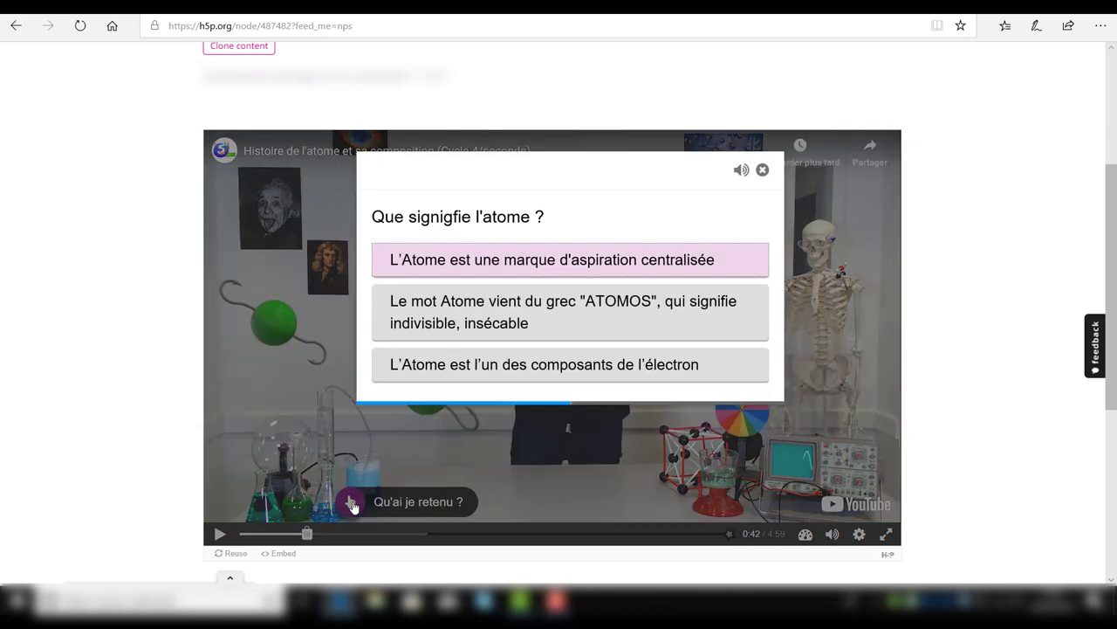
Test the question by answering "L'Atome est une marque d'aspiration centralisée", and display the solution
{"action": "left_click", "coordinate": [460, 266]}
{"action": "left_click", "coordinate": [449, 266]}
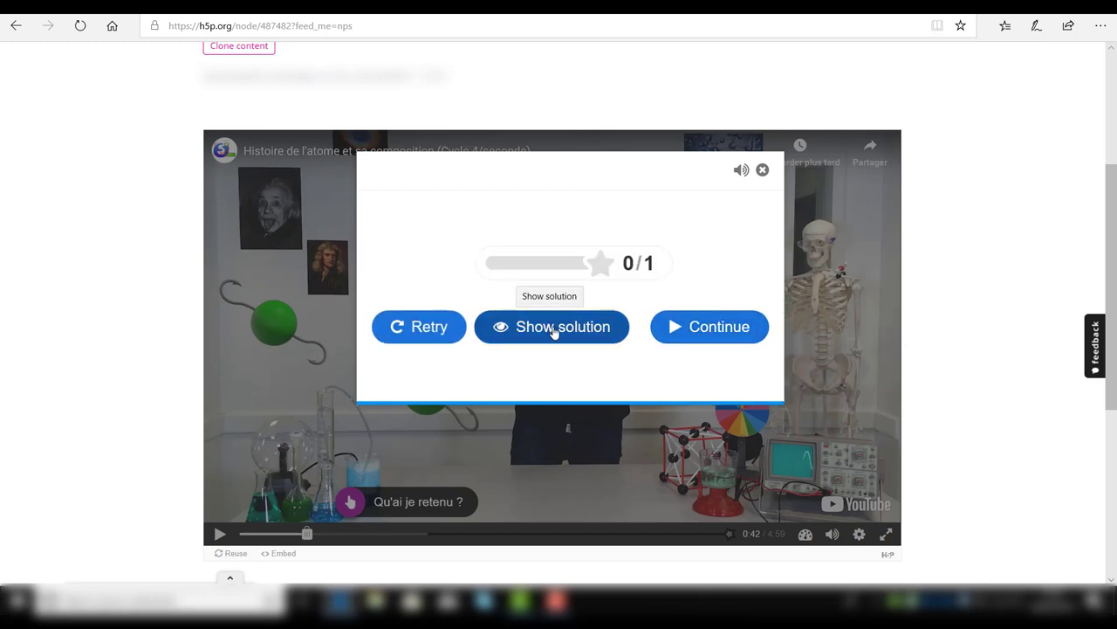
{"action": "left_click", "coordinate": [555, 331]}
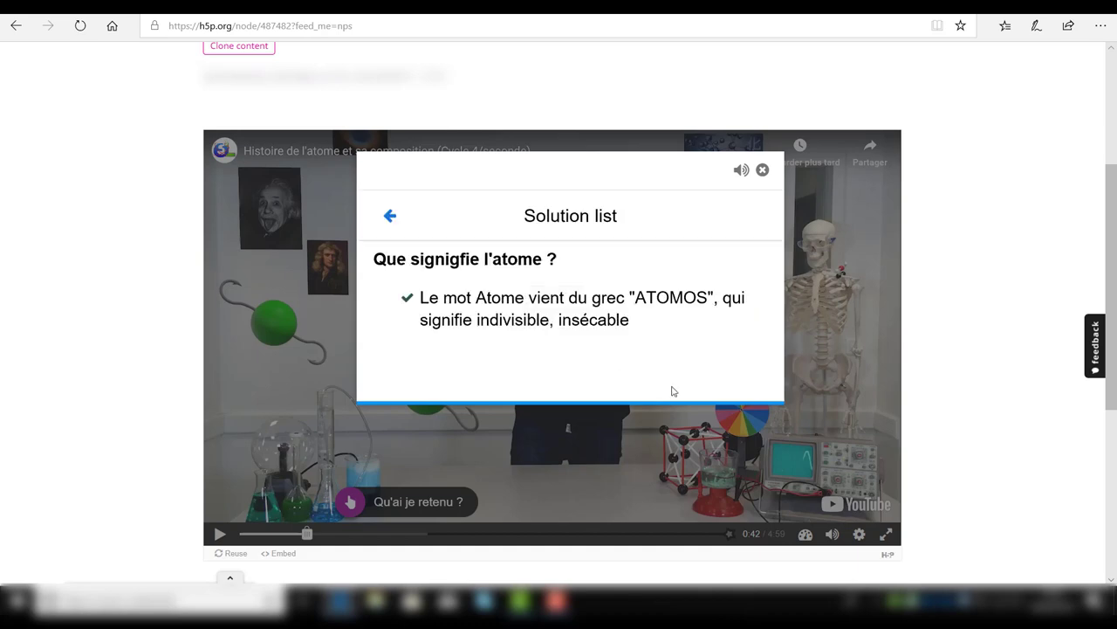
Reopen "Découverte de l'atome" for editing and go to its Add interactions stage
{"action": "scroll", "coordinate": [1065, 477], "scroll_direction": "down", "scroll_amount": 1}
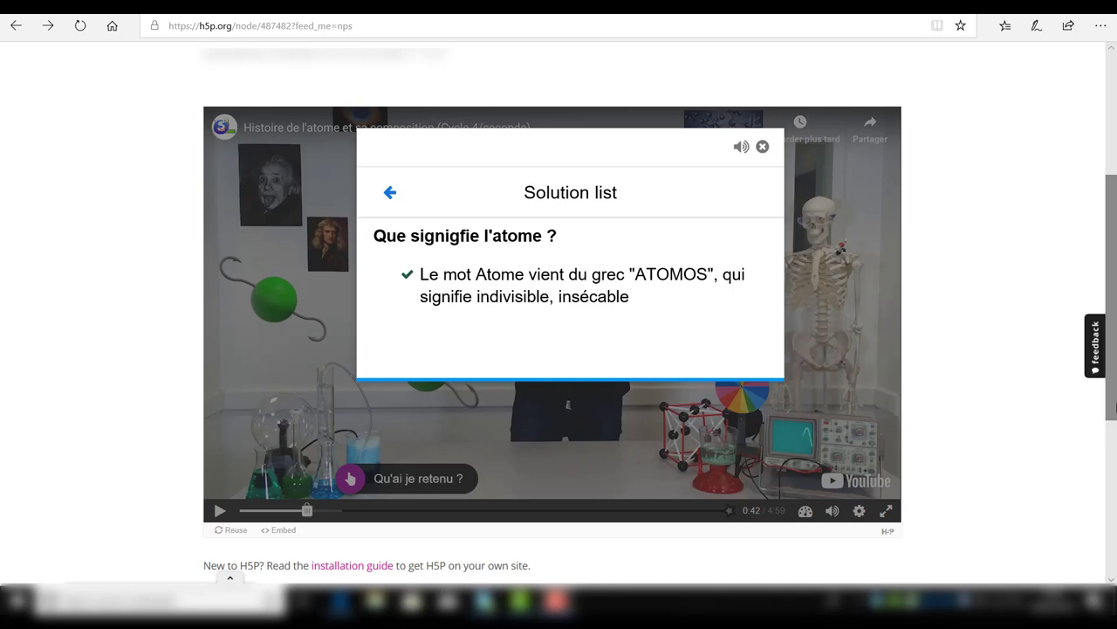
{"action": "left_click_drag", "start_coordinate": [1113, 412], "coordinate": [1113, 302]}
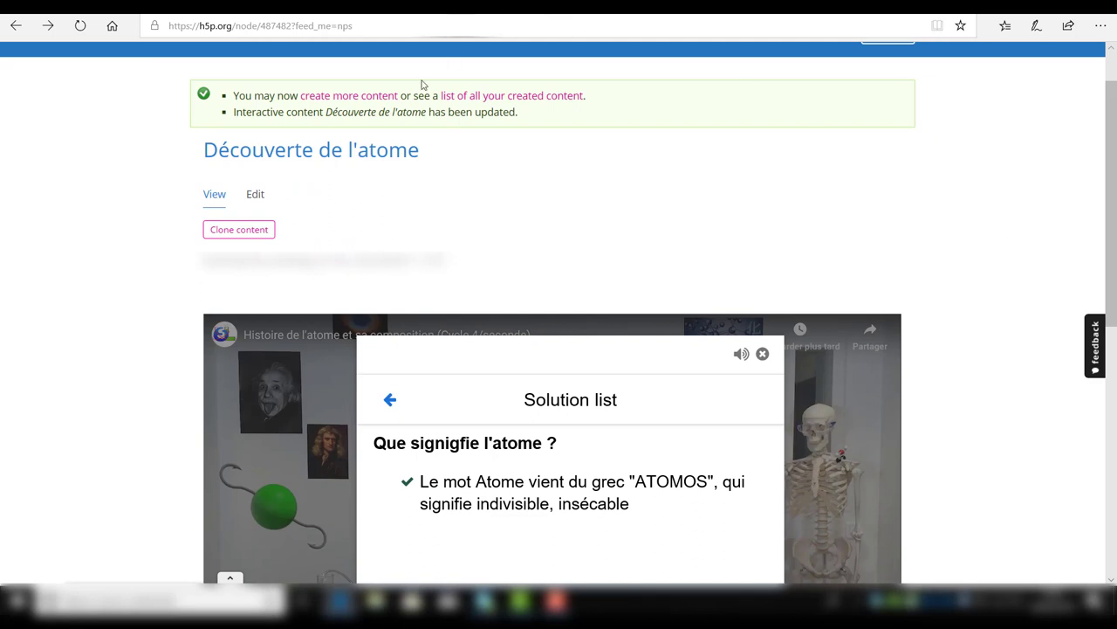
{"action": "left_click", "coordinate": [256, 196]}
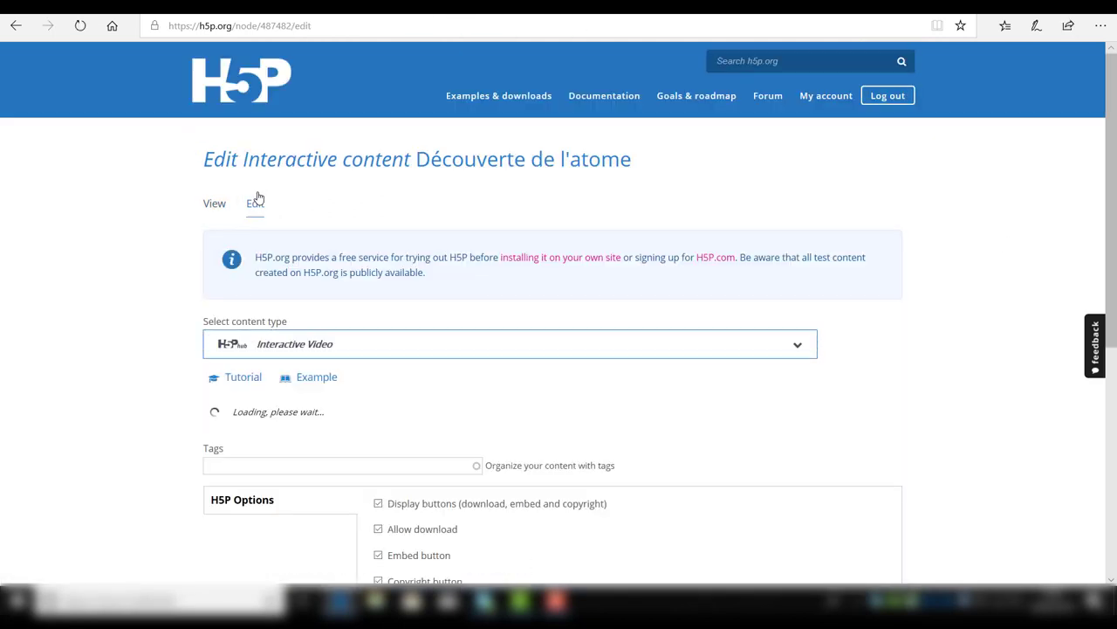
{"action": "scroll", "coordinate": [574, 379], "scroll_direction": "down", "scroll_amount": 2}
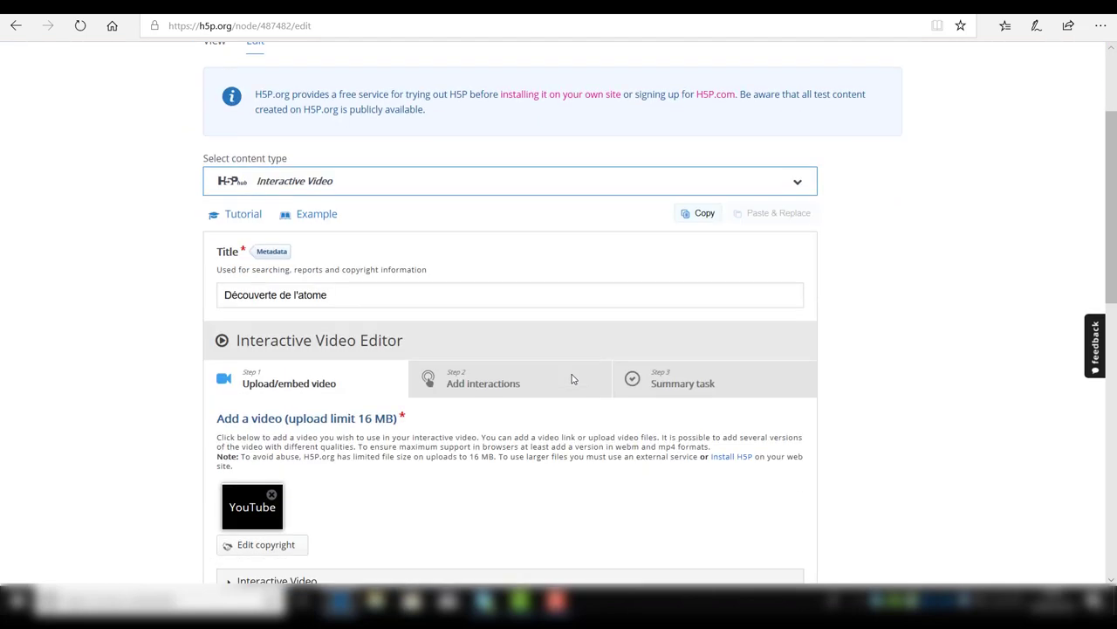
{"action": "scroll", "coordinate": [573, 379], "scroll_direction": "down", "scroll_amount": 1}
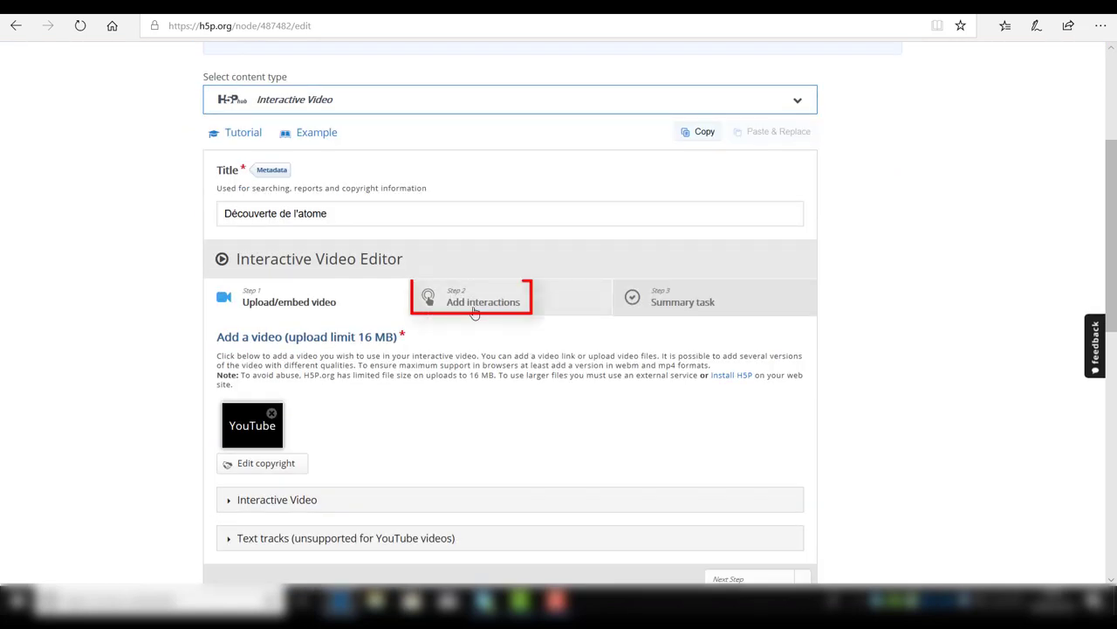
{"action": "left_click", "coordinate": [474, 313]}
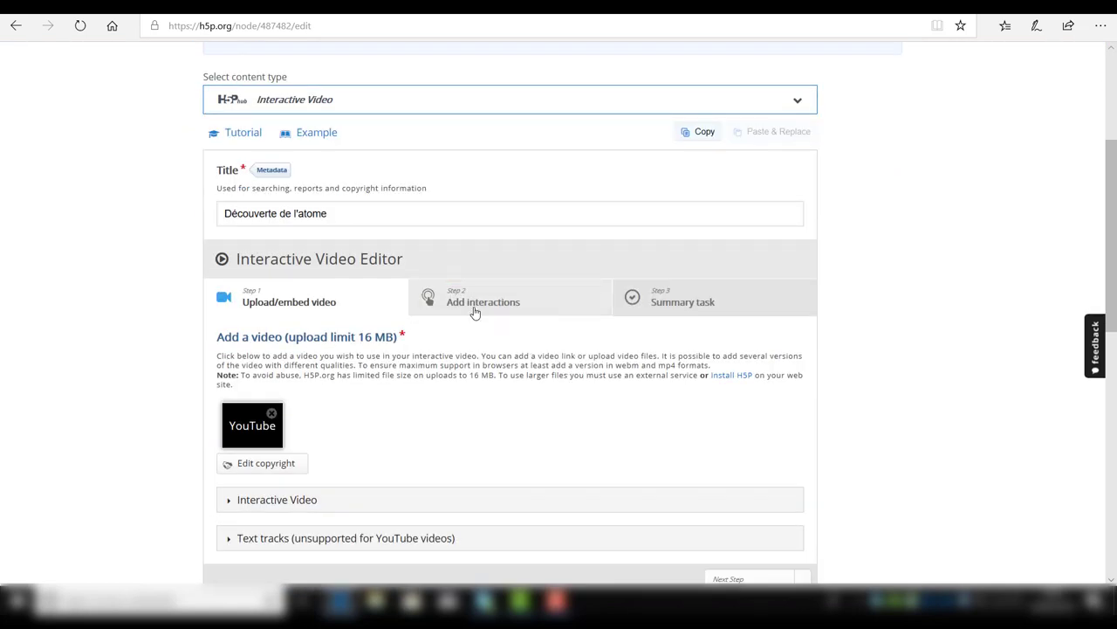
Move the video to 4:18 and add a True/False Question interaction there
{"action": "scroll", "coordinate": [572, 422], "scroll_direction": "down", "scroll_amount": 2}
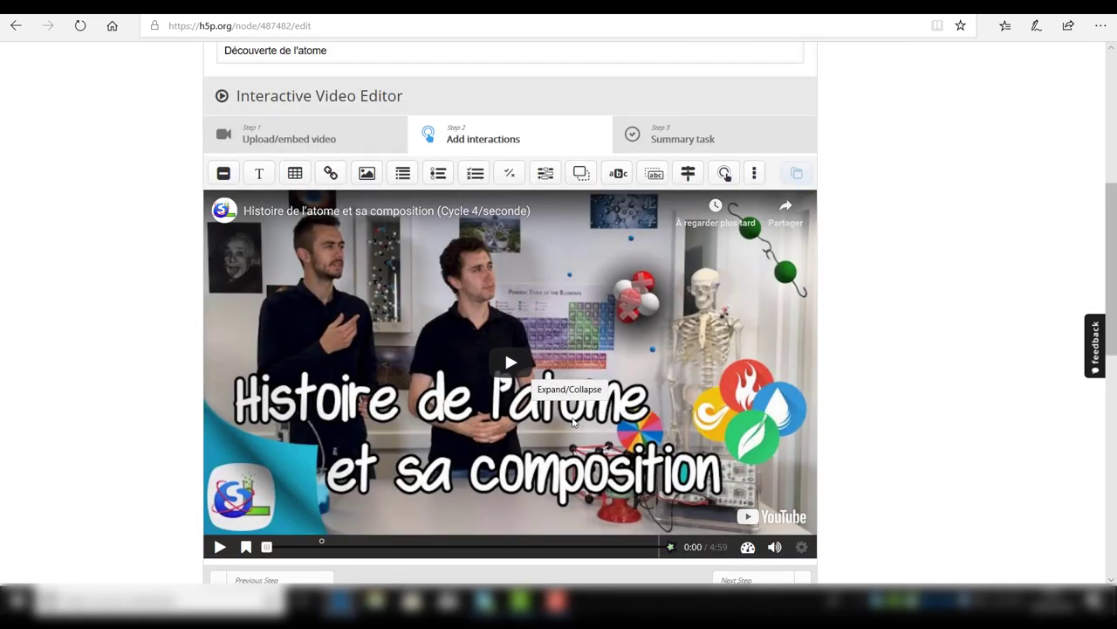
{"action": "scroll", "coordinate": [574, 422], "scroll_direction": "down", "scroll_amount": 1}
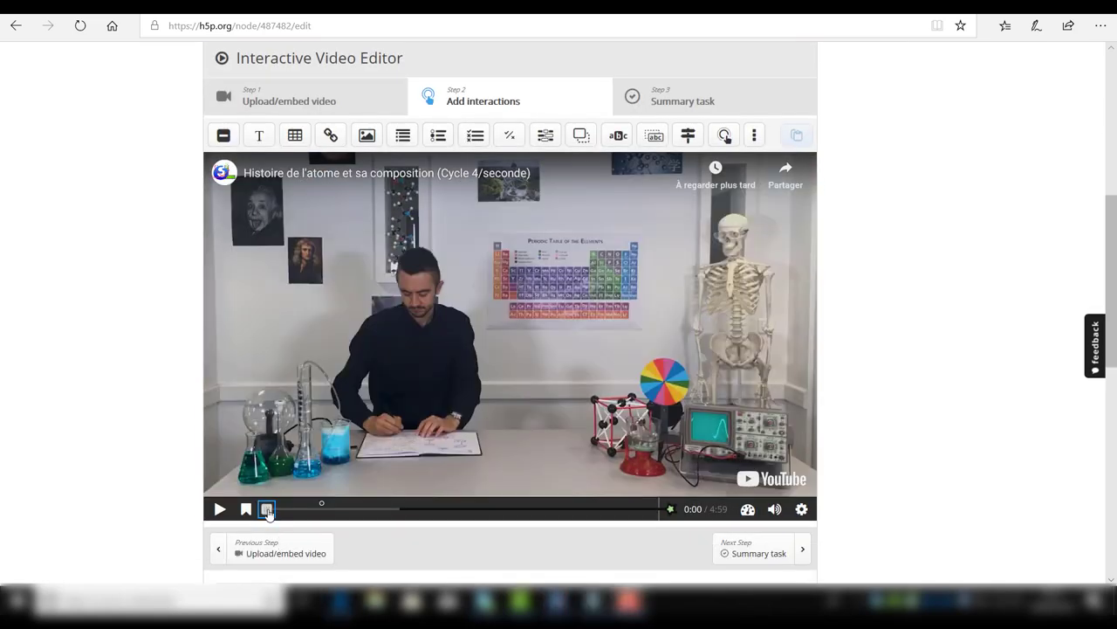
{"action": "left_click_drag", "start_coordinate": [267, 509], "coordinate": [609, 519]}
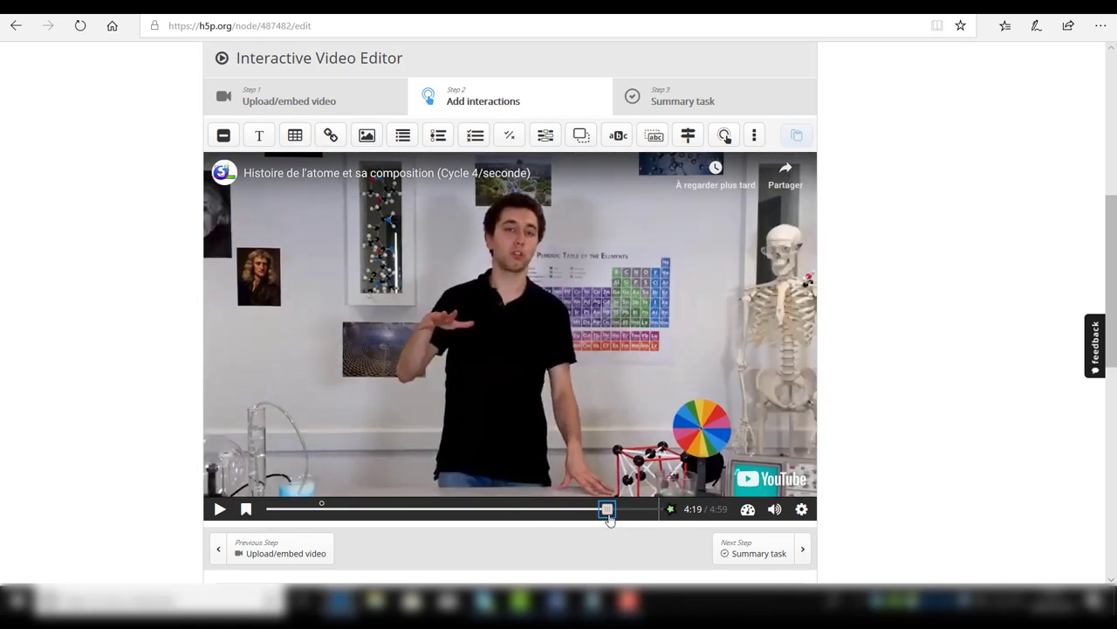
{"action": "left_click", "coordinate": [511, 137]}
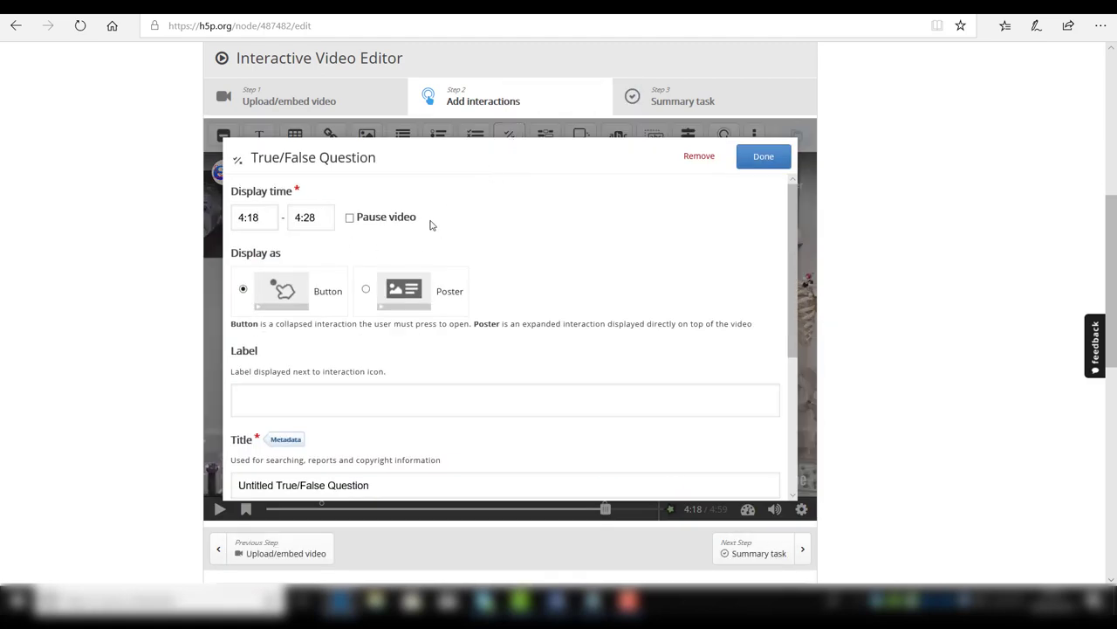
Make the video pause at the True/False Question and label the interaction "Qu'ai-je retenu ?"
{"action": "left_click", "coordinate": [349, 218]}
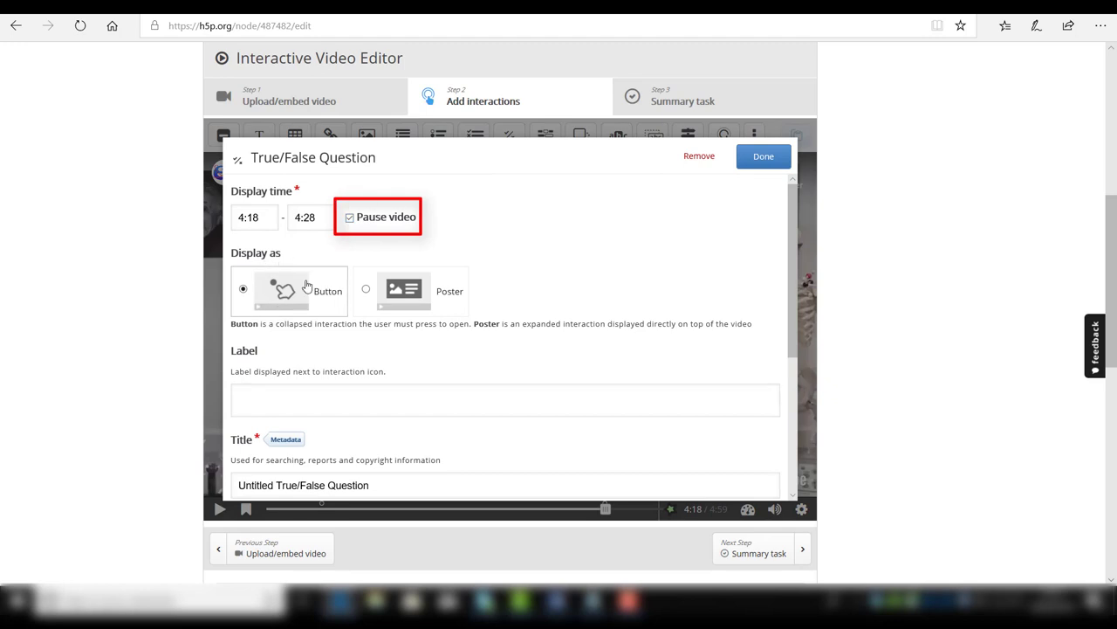
{"action": "left_click", "coordinate": [284, 398]}
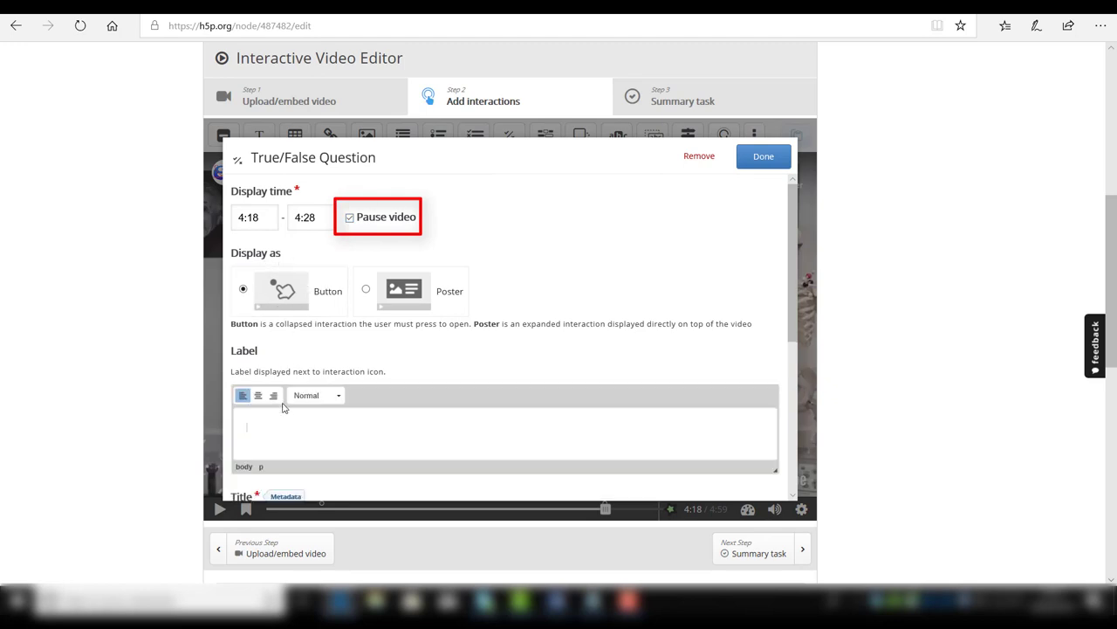
{"action": "type", "text": "Qu'ai-je retenu ?"}
Enter "L'atome est constitué d'un noyau chargé positivement entouré d'électrons chargés négativement" as the question, with True as the correct answer
{"action": "left_click", "coordinate": [793, 228]}
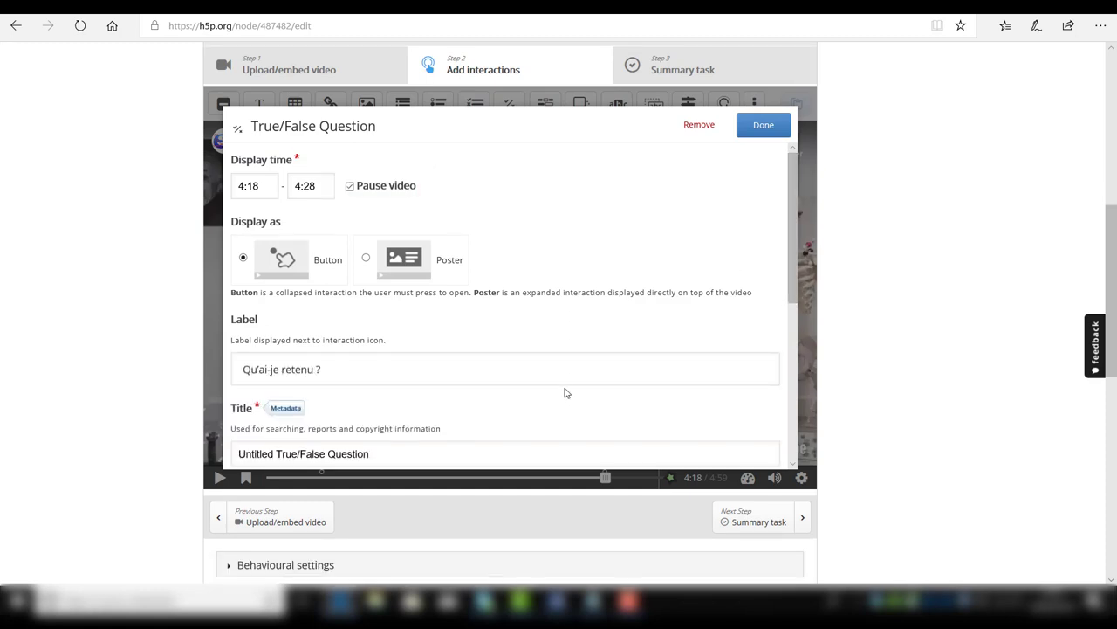
{"action": "scroll", "coordinate": [563, 394], "scroll_direction": "down", "scroll_amount": 2}
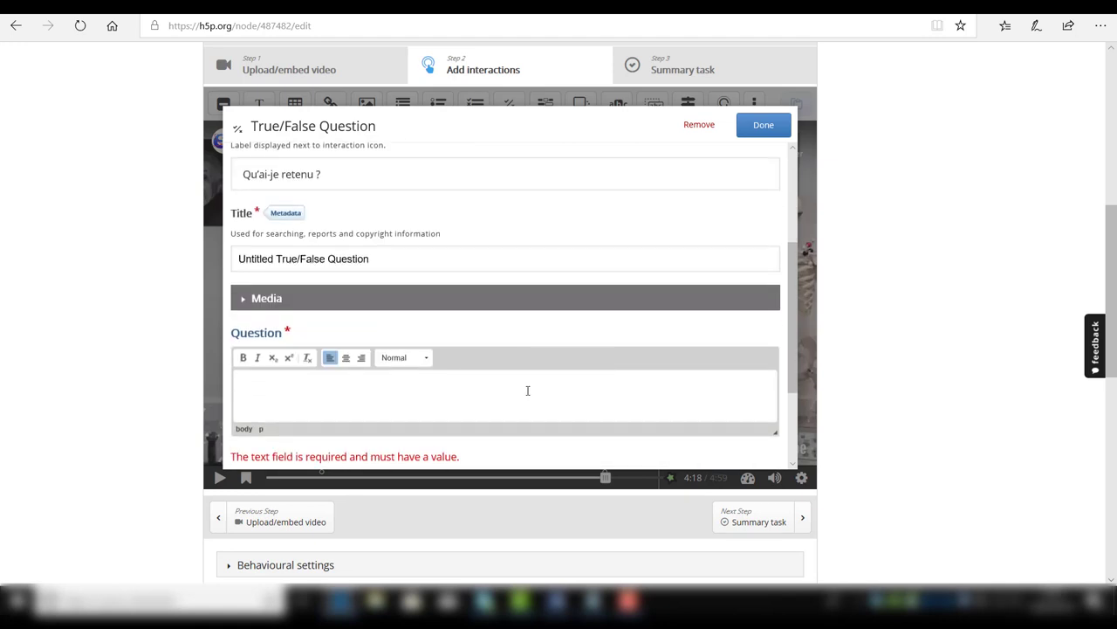
{"action": "type", "text": "L'atome est constitué d'un noyau chargé positivement entouré d'électrons chargés négativement"}
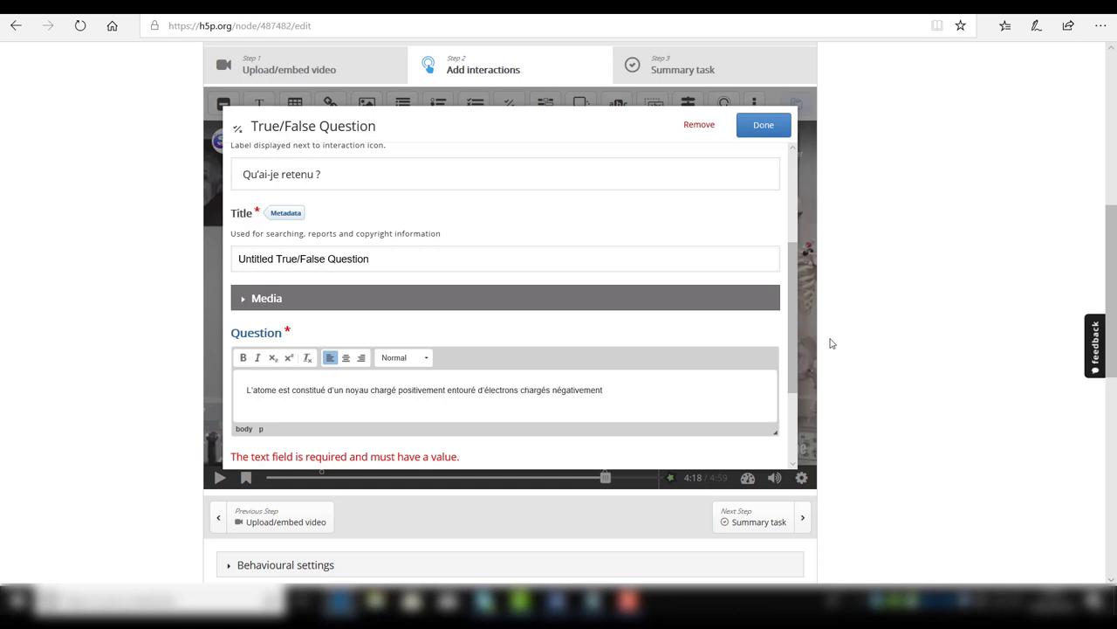
{"action": "left_click_drag", "start_coordinate": [789, 308], "coordinate": [789, 351]}
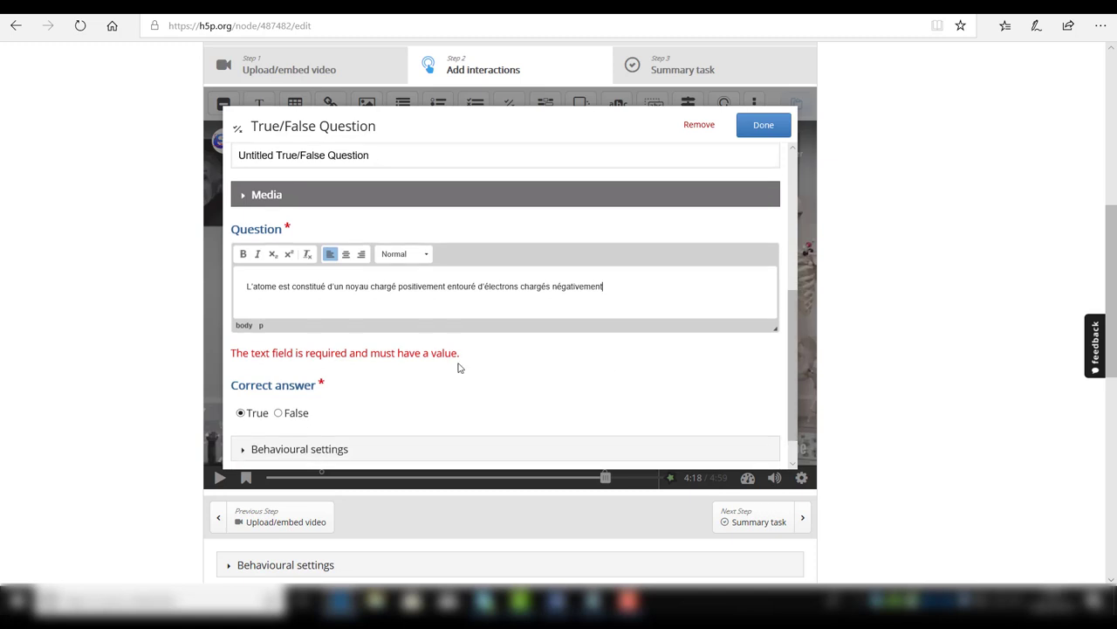
{"action": "left_click", "coordinate": [256, 416]}
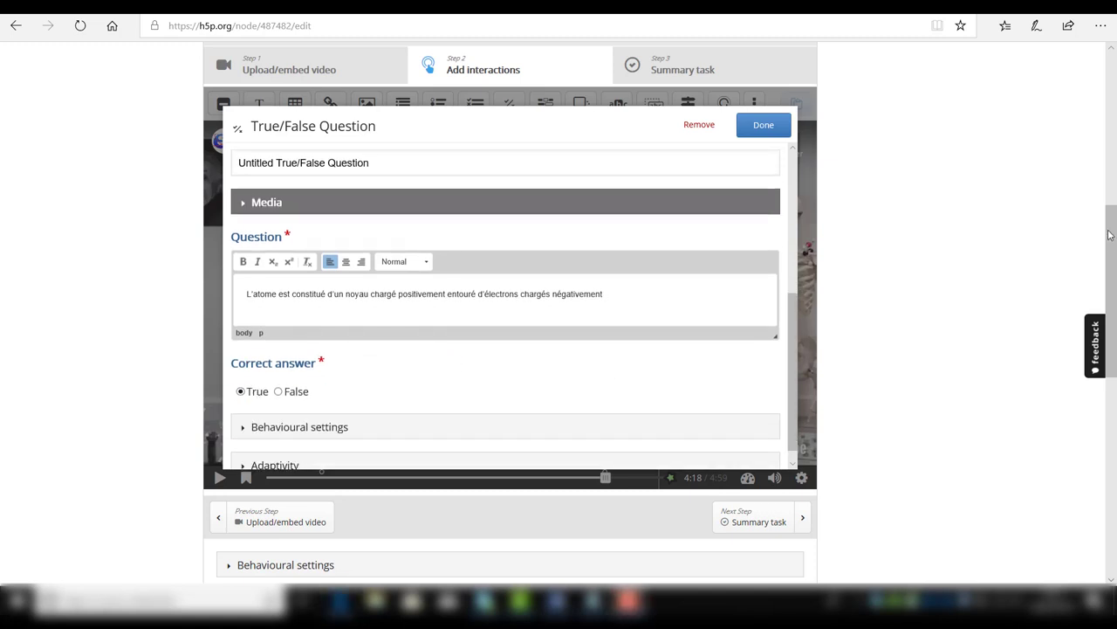
Close the finished True/False Question and save the interactive content
{"action": "left_click", "coordinate": [763, 127]}
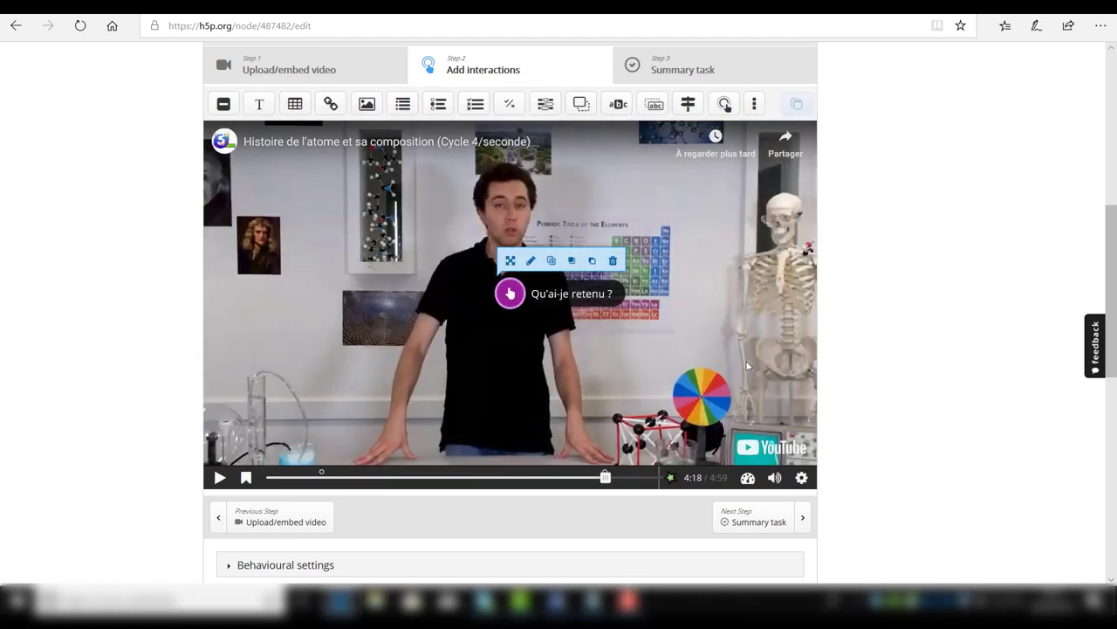
{"action": "scroll", "coordinate": [736, 392], "scroll_direction": "down", "scroll_amount": 4}
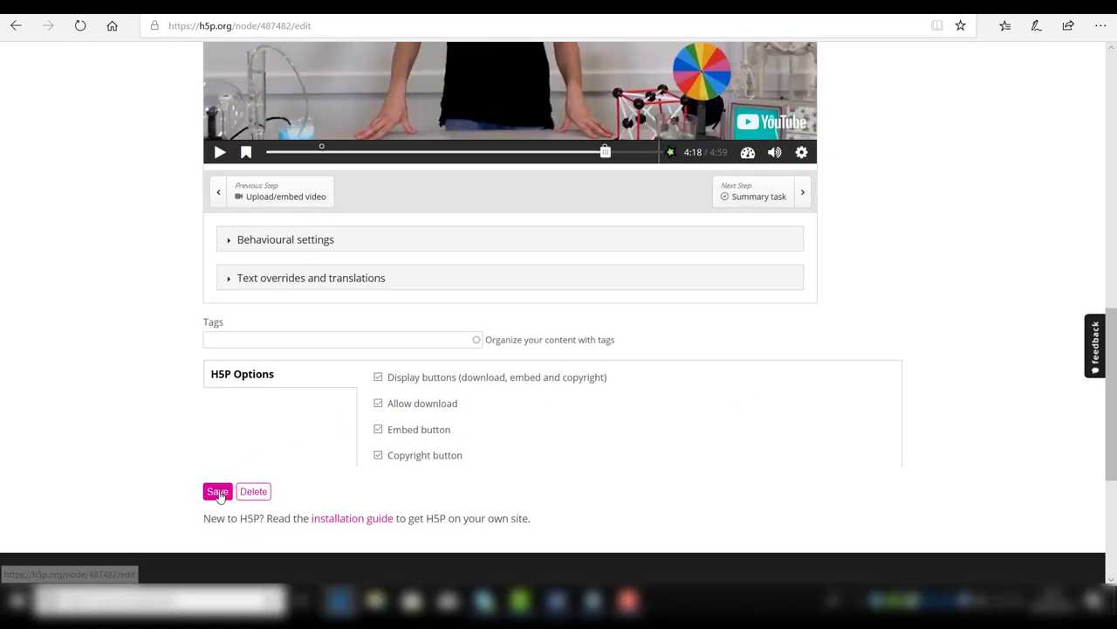
{"action": "left_click", "coordinate": [219, 496]}
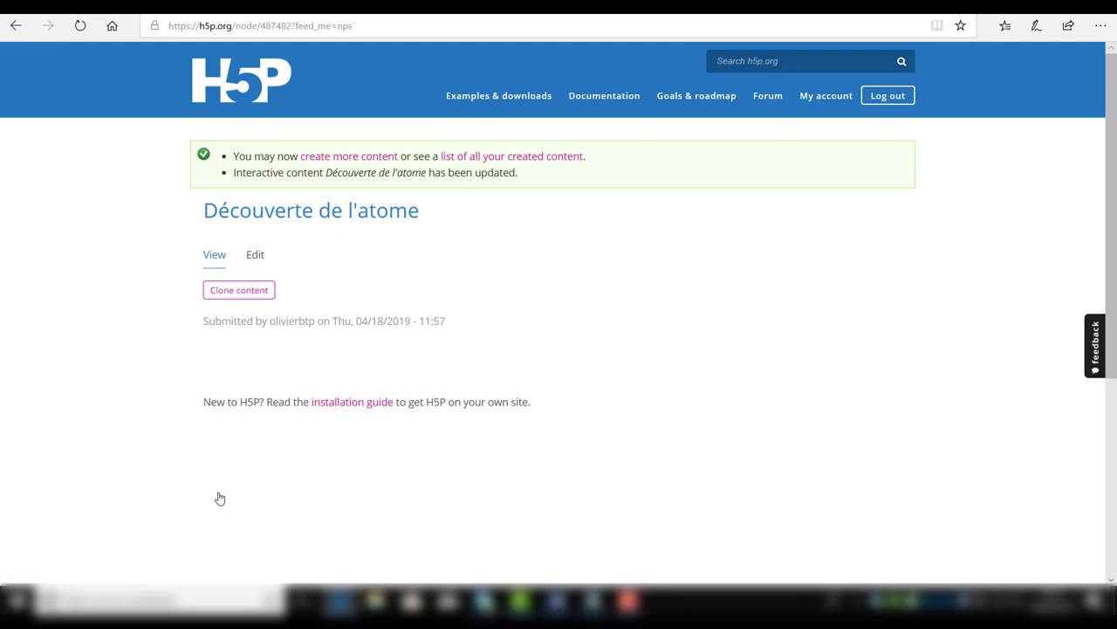
Preview the saved video from about 4:10, pause it at 4:18 and open the True/False question
{"action": "scroll", "coordinate": [129, 524], "scroll_direction": "down", "scroll_amount": 3}
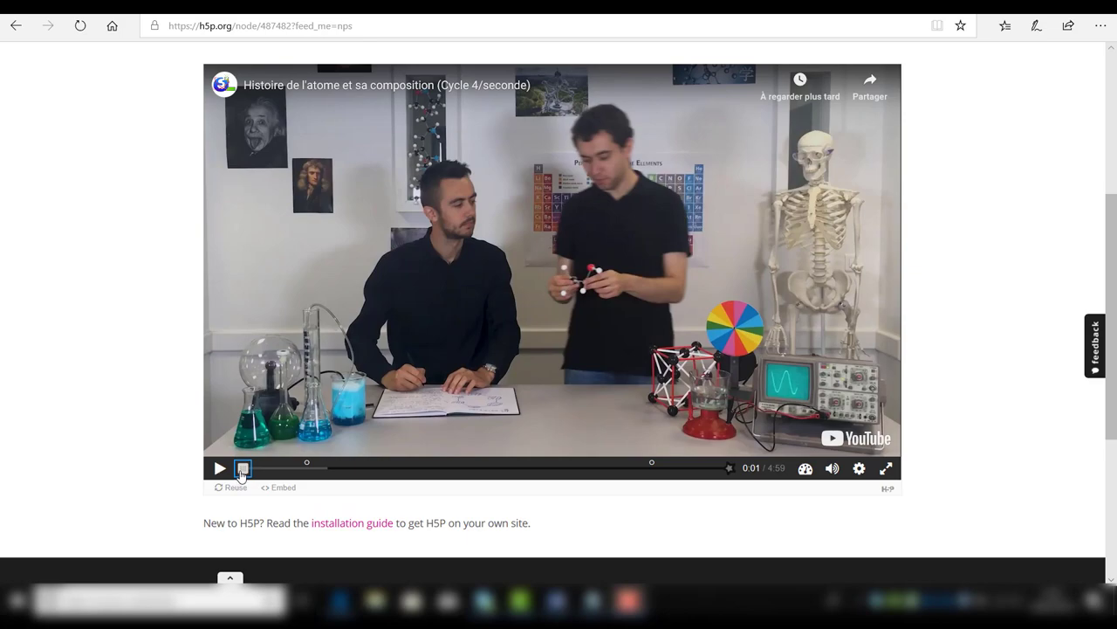
{"action": "left_click_drag", "start_coordinate": [243, 472], "coordinate": [638, 484]}
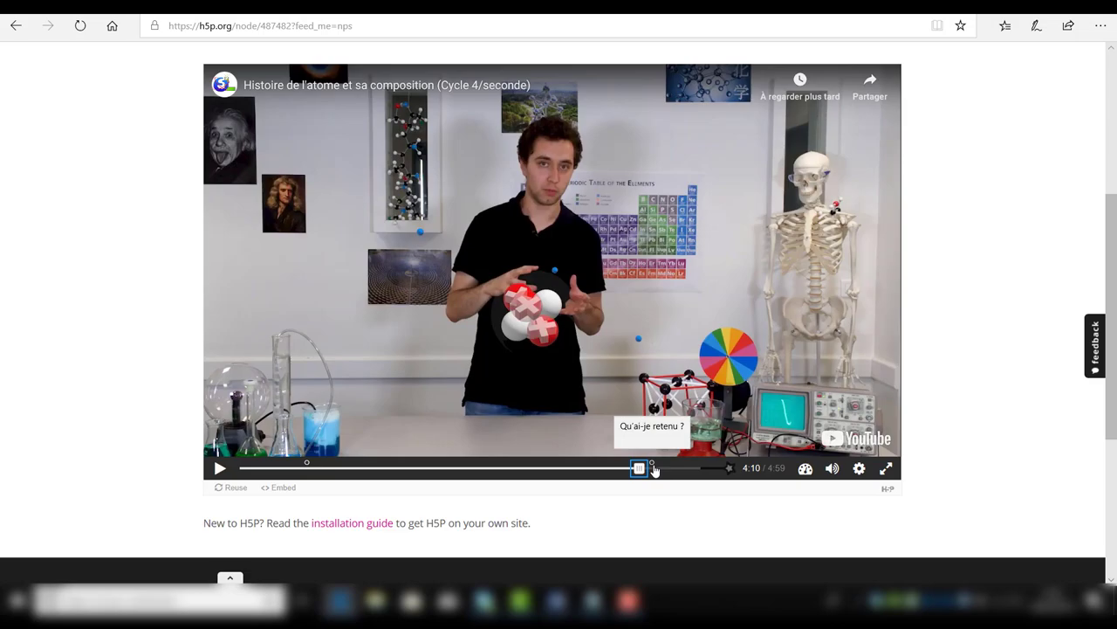
{"action": "left_click", "coordinate": [653, 469]}
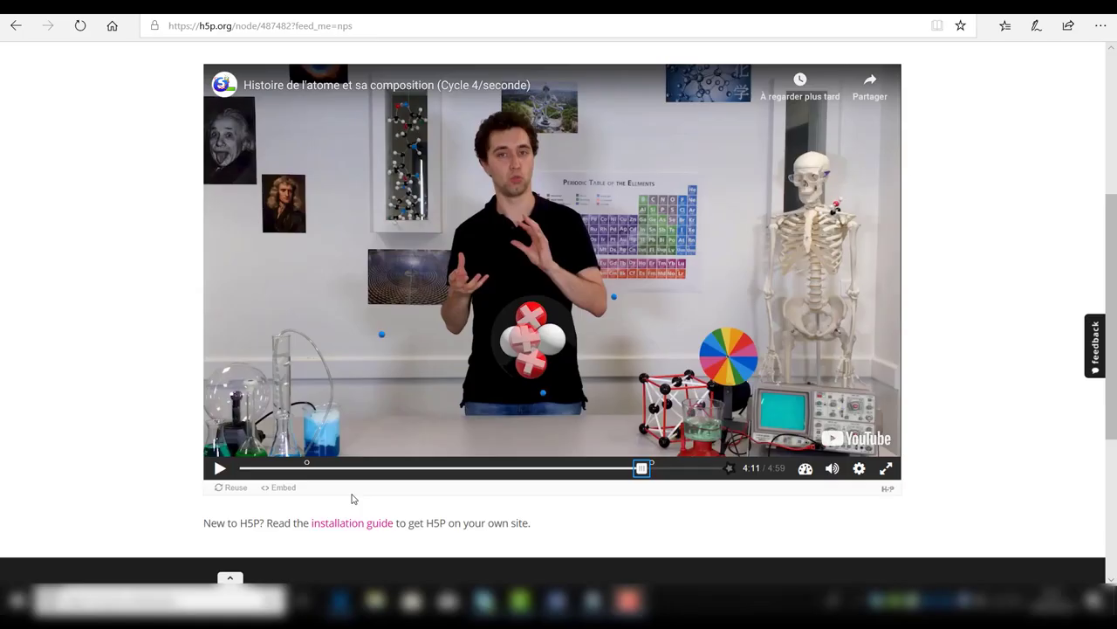
{"action": "left_click", "coordinate": [220, 469]}
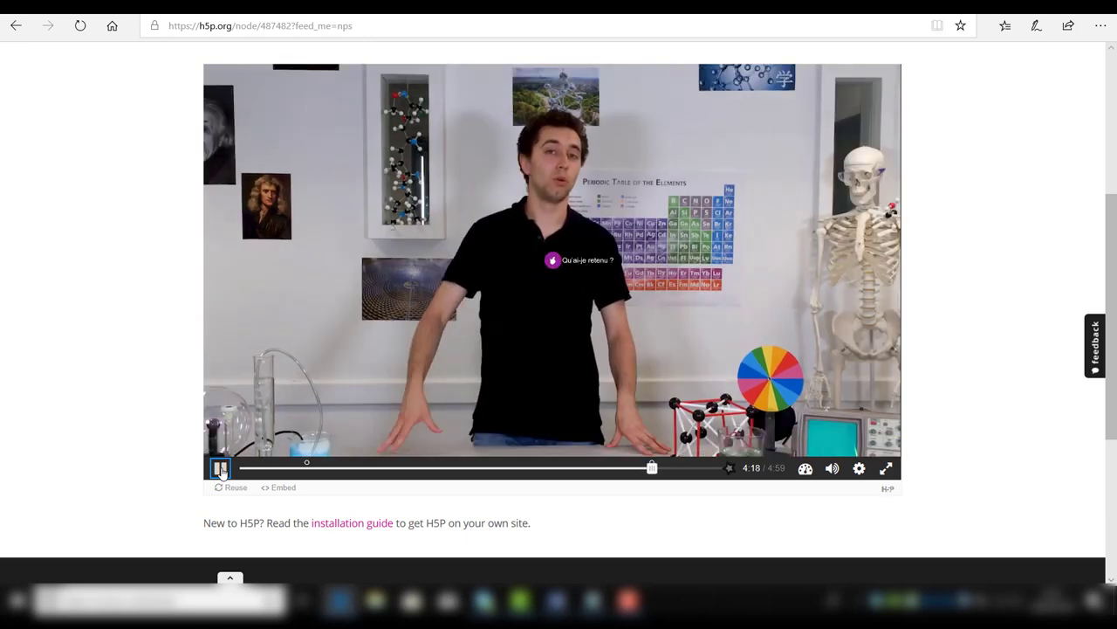
{"action": "left_click", "coordinate": [221, 469]}
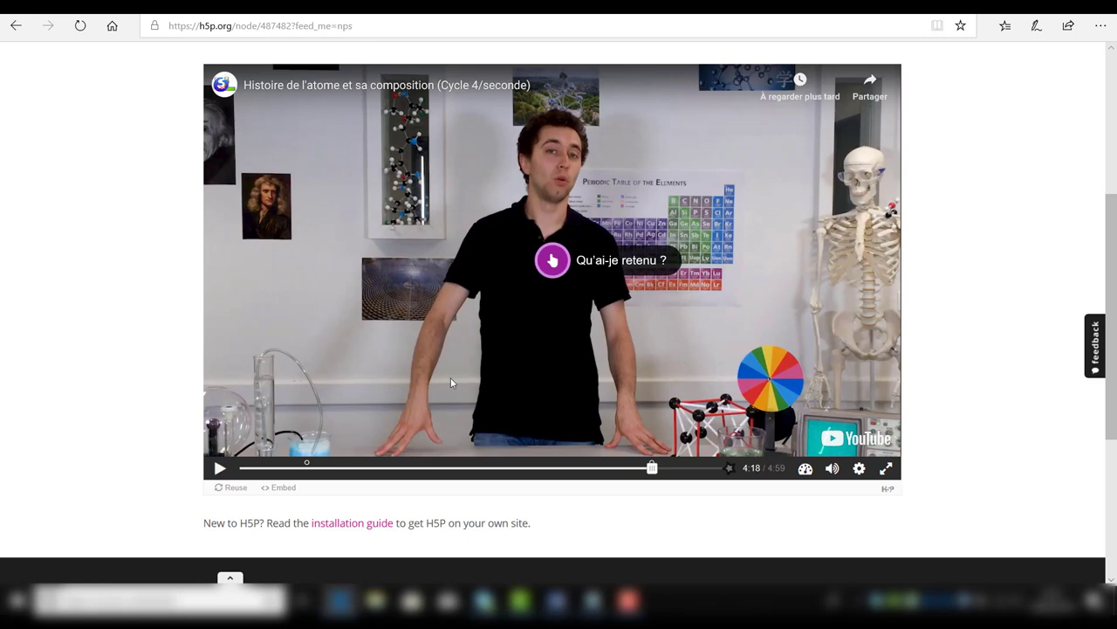
{"action": "left_click", "coordinate": [553, 263]}
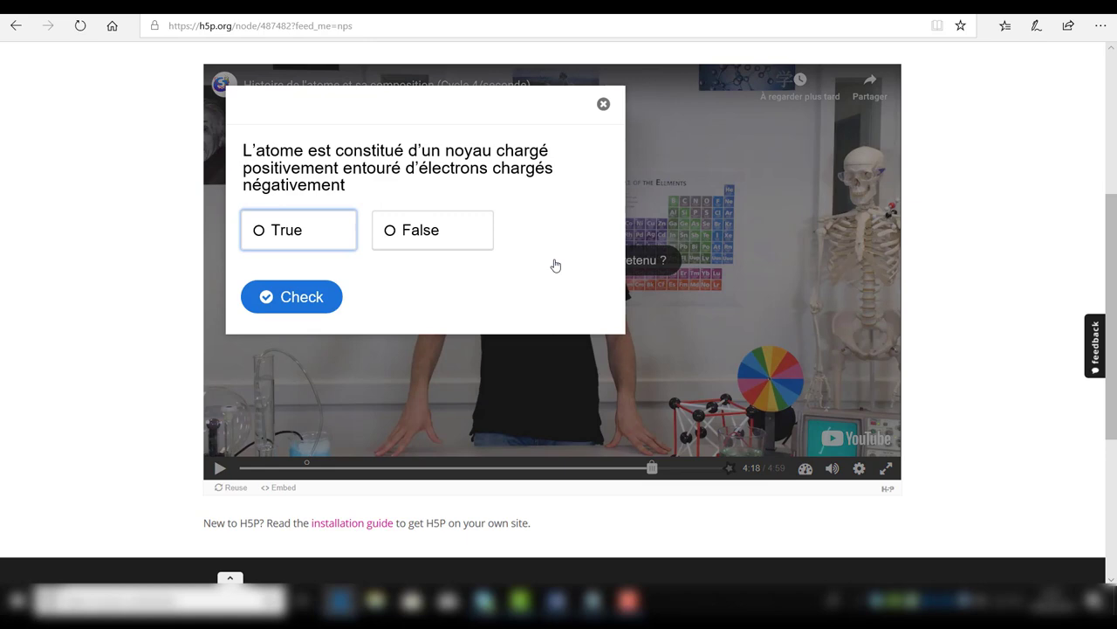
Answer the true/false question with True, check the answer and continue the video
{"action": "left_click", "coordinate": [274, 232]}
{"action": "left_click", "coordinate": [285, 299]}
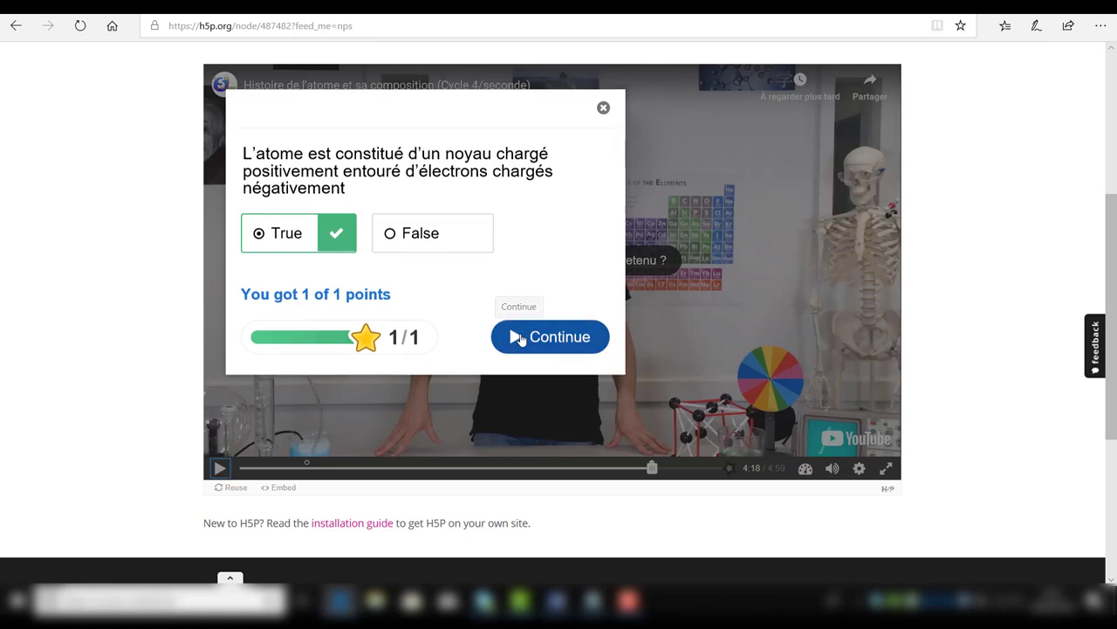
{"action": "left_click", "coordinate": [521, 337]}
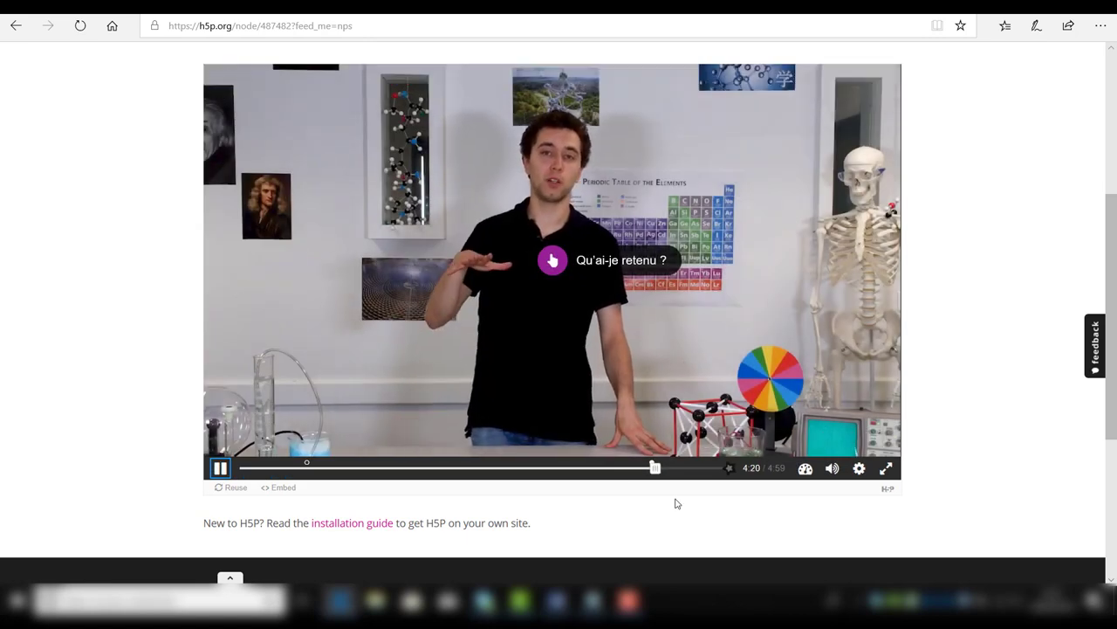
Show the interactive video's embed code and copy only its iframe element, from the opening to the closing tag, without the resizer script
{"action": "scroll", "coordinate": [1114, 315], "scroll_direction": "up", "scroll_amount": 1}
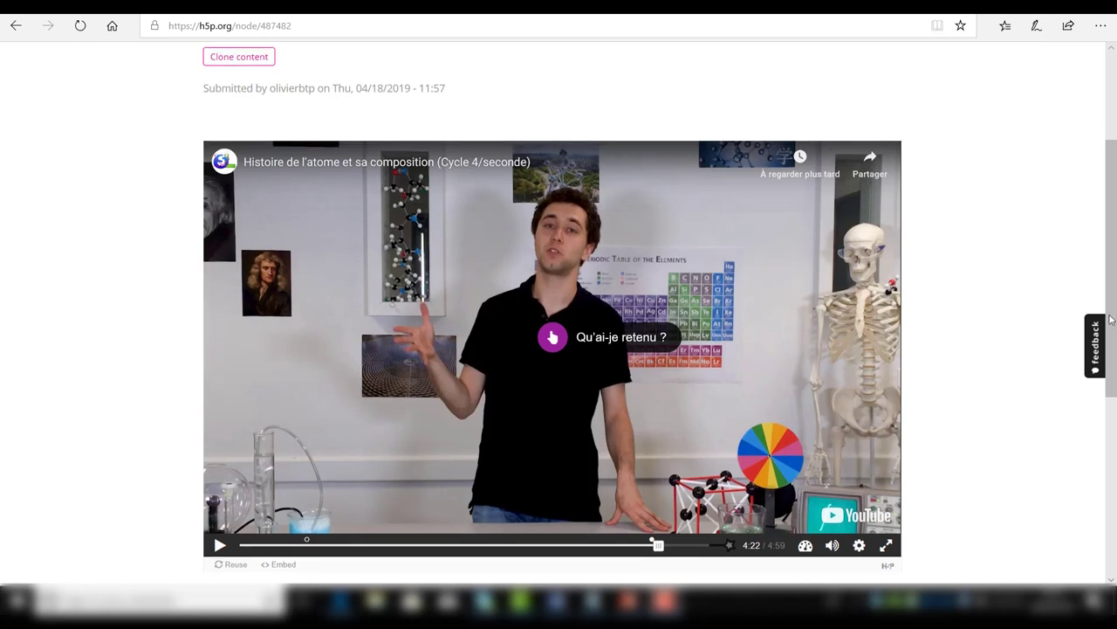
{"action": "left_click_drag", "start_coordinate": [1113, 313], "coordinate": [1072, 244]}
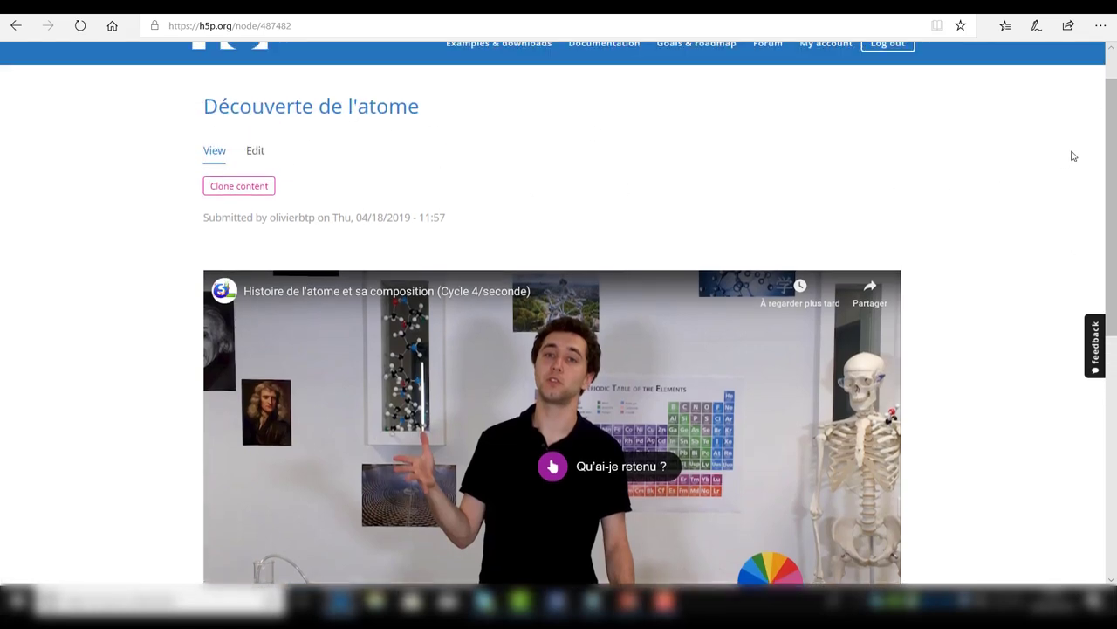
{"action": "left_click_drag", "start_coordinate": [1107, 150], "coordinate": [1111, 175]}
{"action": "scroll", "coordinate": [1109, 210], "scroll_direction": "down", "scroll_amount": 1}
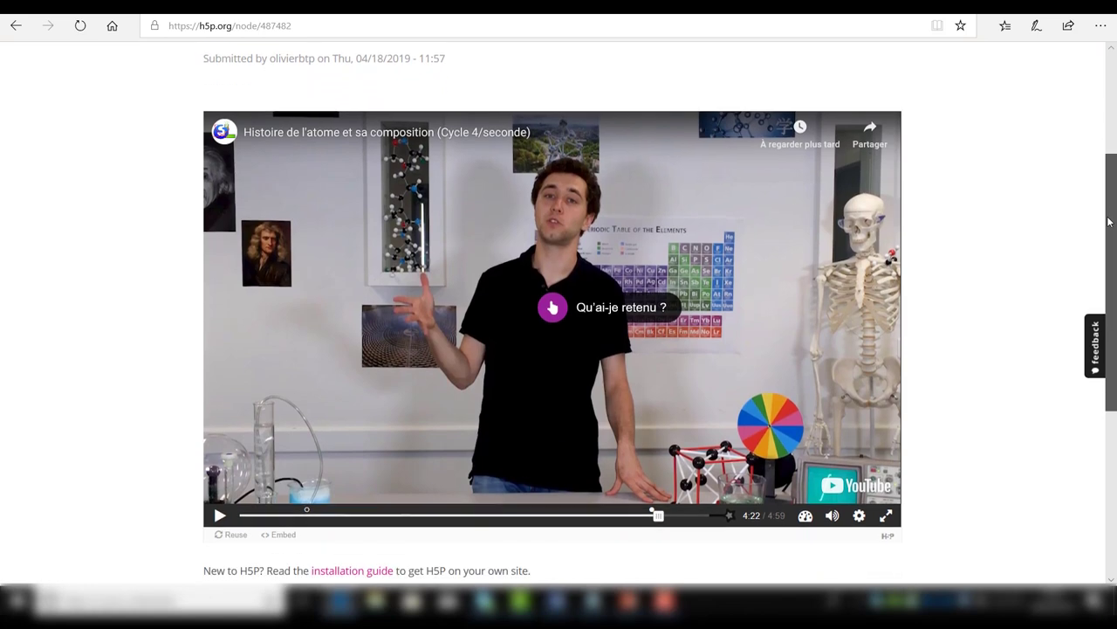
{"action": "left_click", "coordinate": [273, 538]}
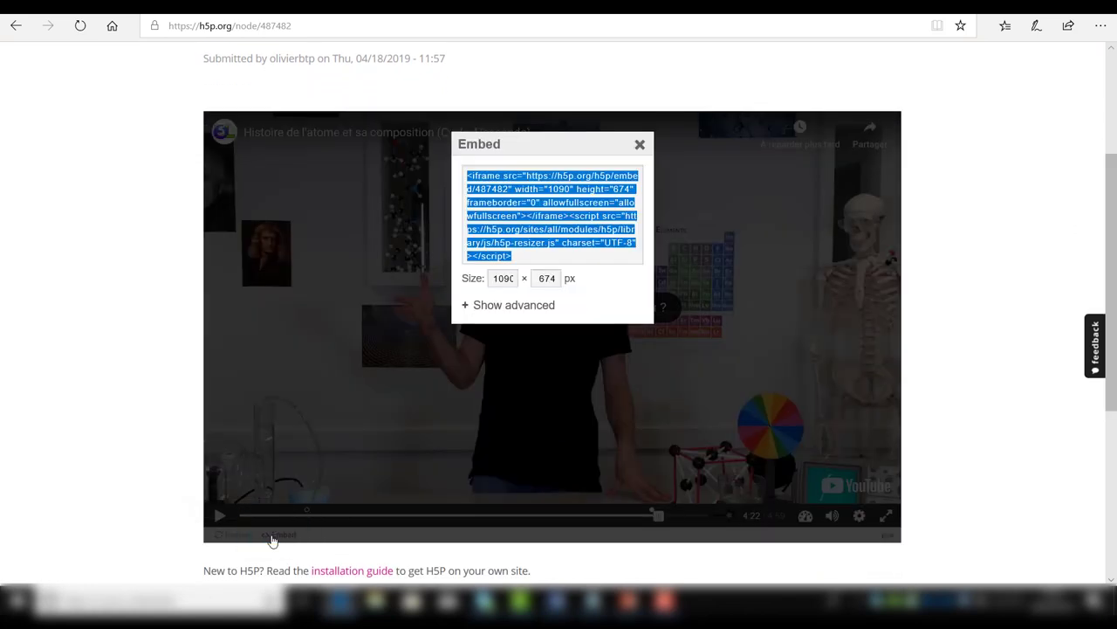
{"action": "left_click", "coordinate": [494, 213]}
{"action": "left_click_drag", "start_coordinate": [468, 176], "coordinate": [566, 216]}
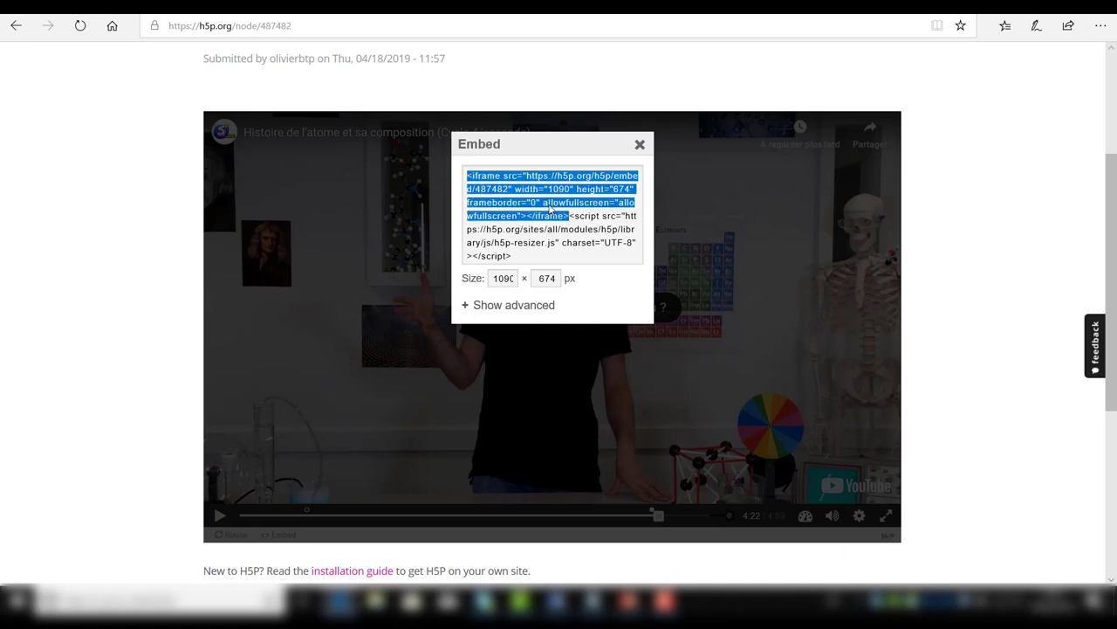
{"action": "right_click", "coordinate": [552, 208]}
{"action": "left_click", "coordinate": [575, 292]}
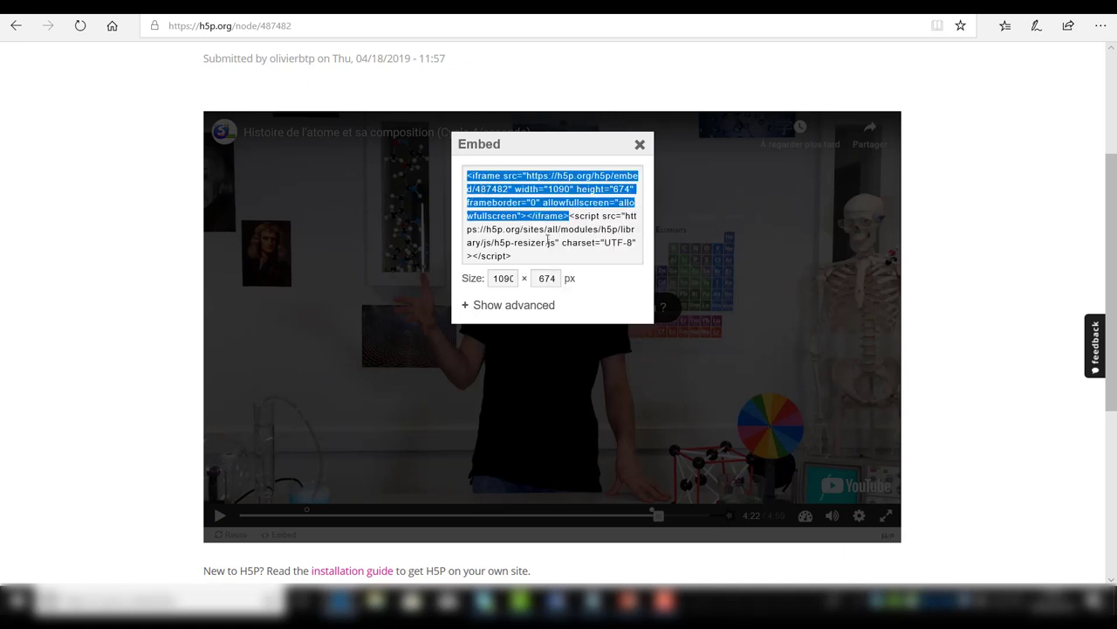